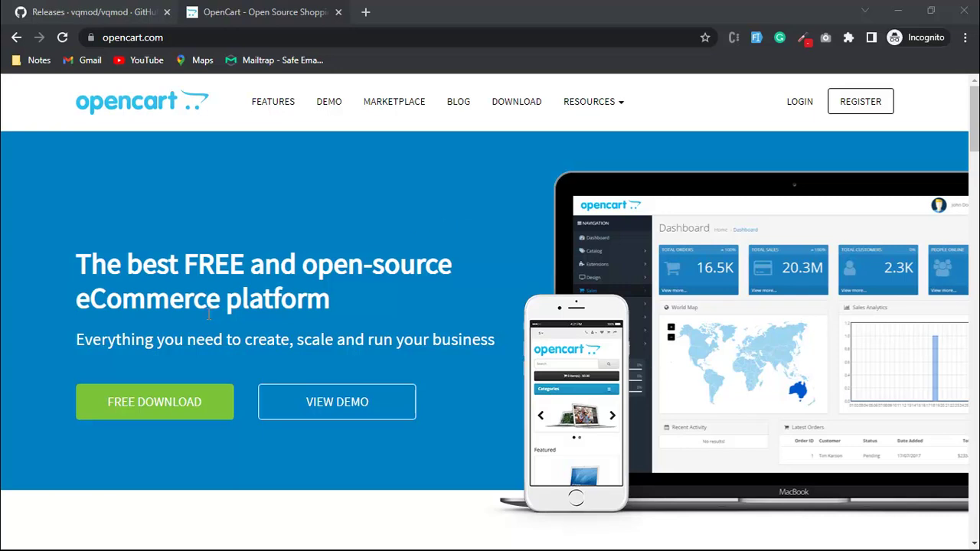
Step: Go to the opencart.com Downloads page offering OpenCart 4.0.0.0
left_click(160, 411)
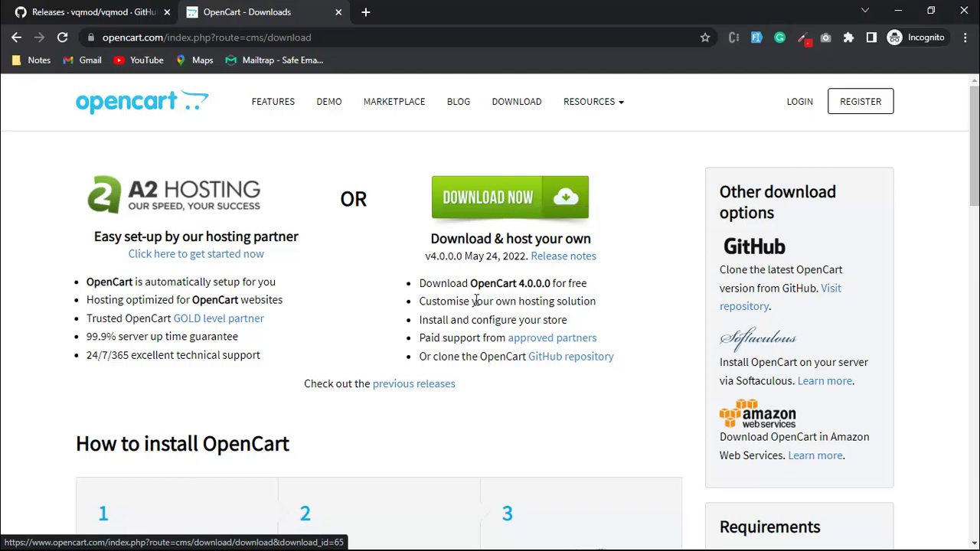
key("alt+Tab")
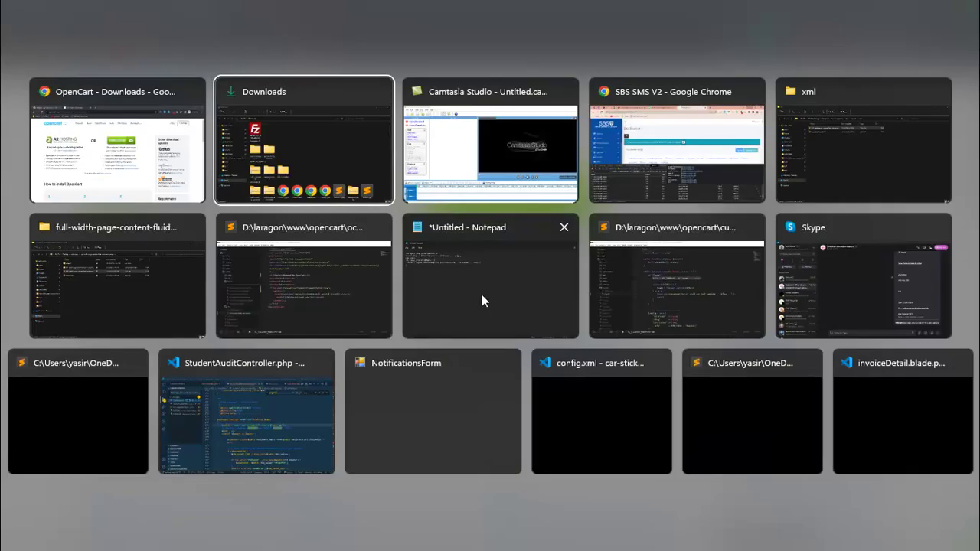
Step: Copy all 12 items in Downloads\opencart-master4\upload, then open laragon www\opencart
scroll(440, 351, "down", 3)
double_click(294, 243)
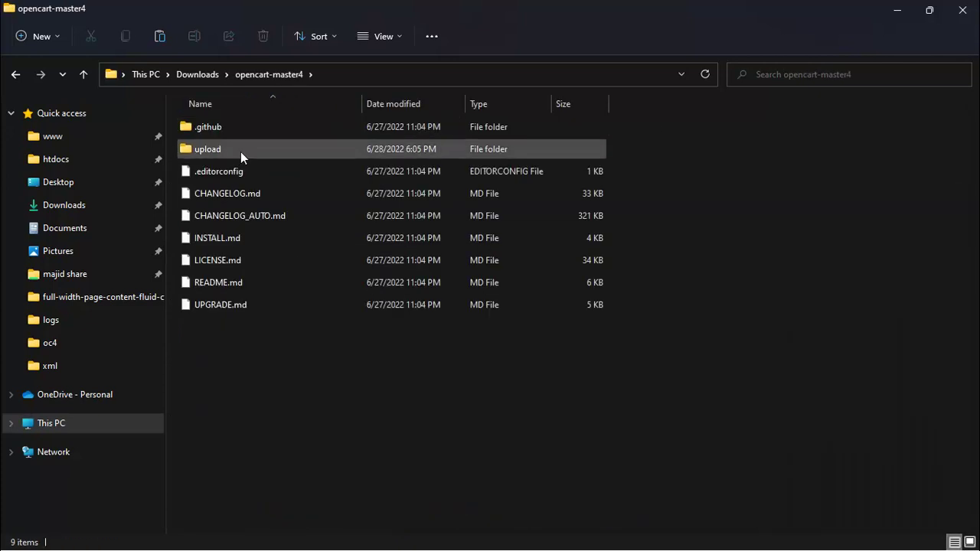
double_click(241, 150)
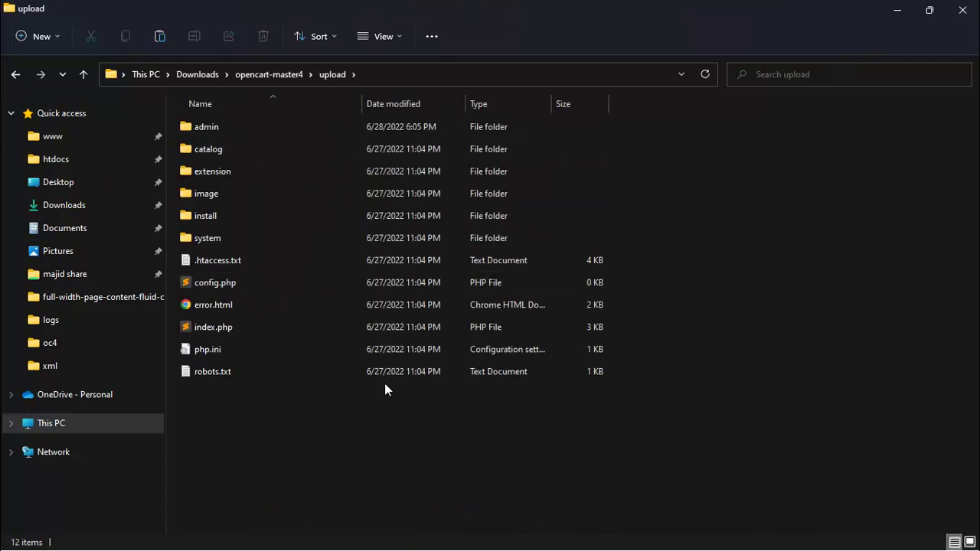
key("ctrl+a")
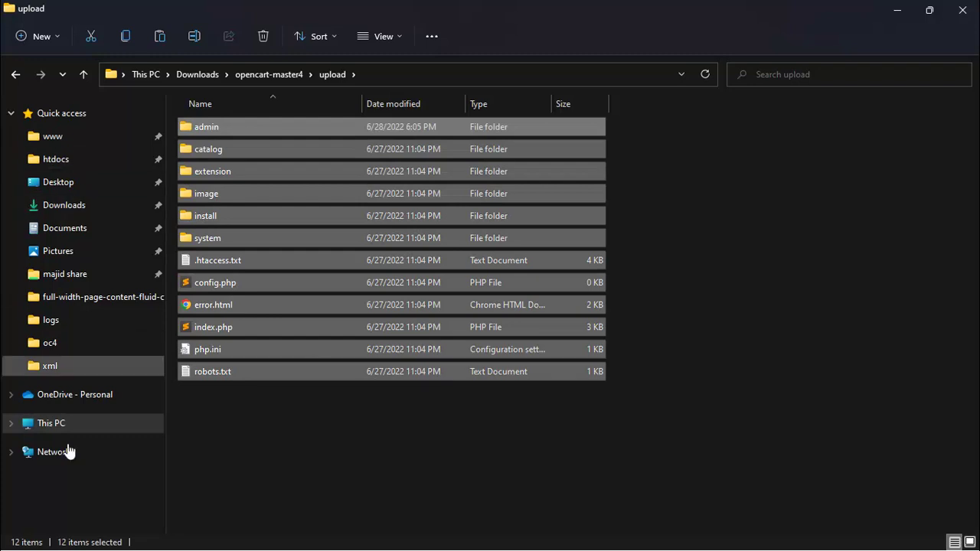
left_click(80, 137)
double_click(268, 260)
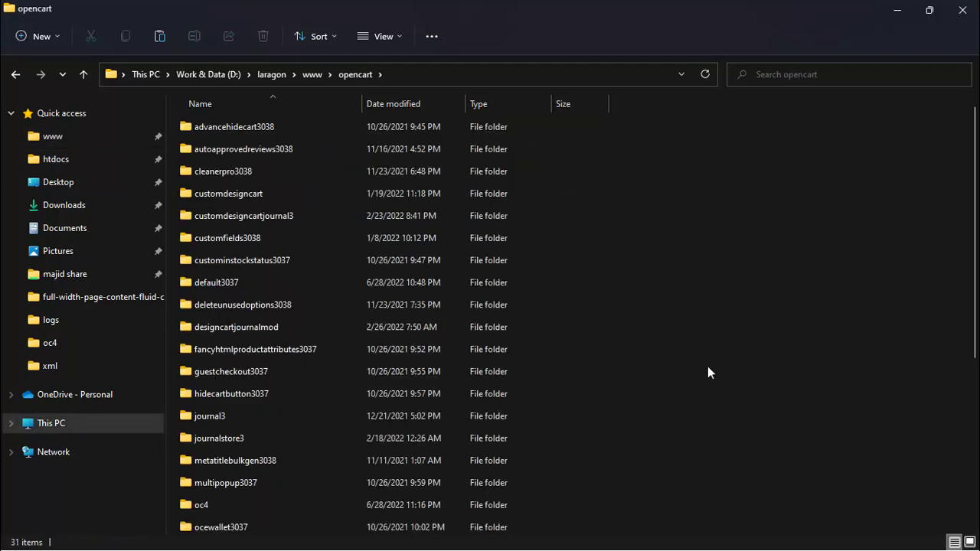
Step: Make a new folder named opencart4 in www\opencart and open it
key("ctrl+shift+n")
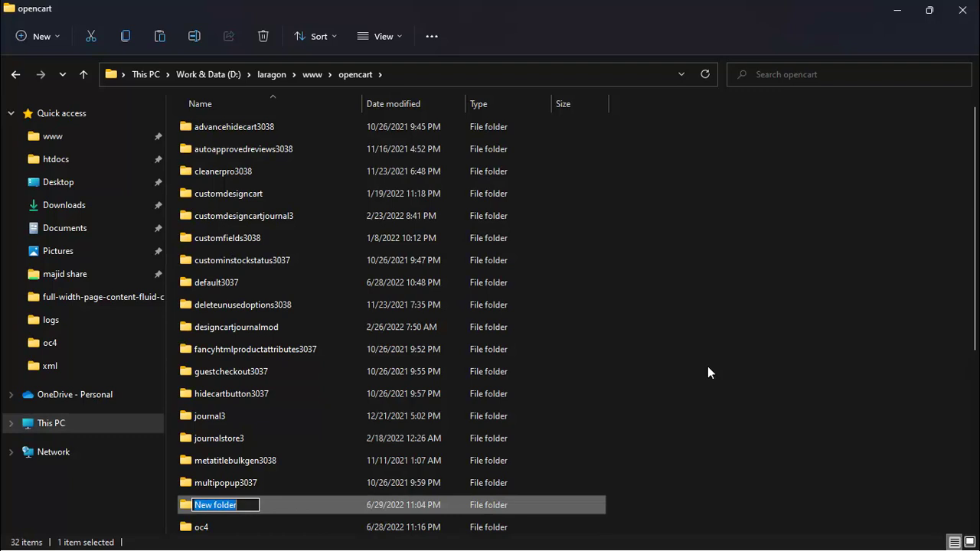
type("open")
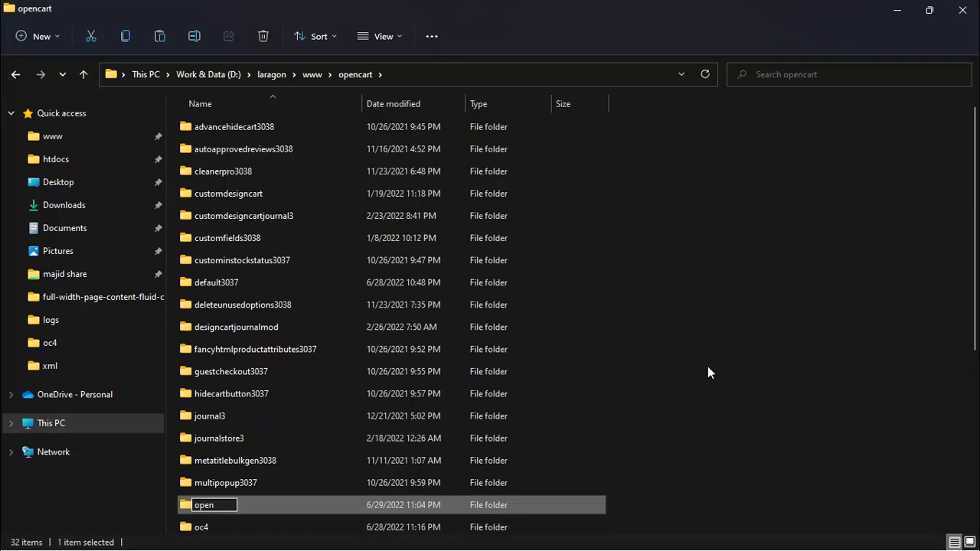
type("cart4")
key("Return")
key("Return")
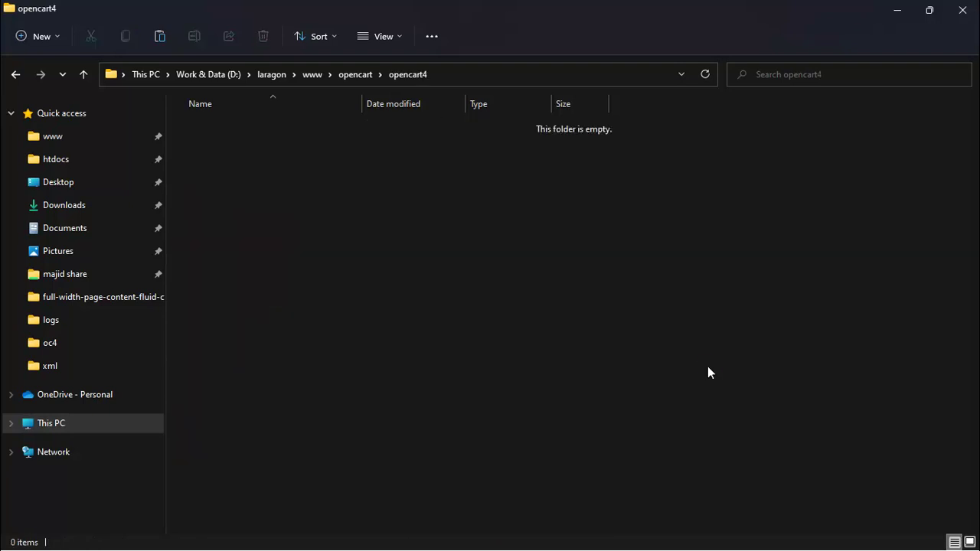
Step: Paste the 12,794 upload items into opencart4 and let the copy run
key("ctrl+v")
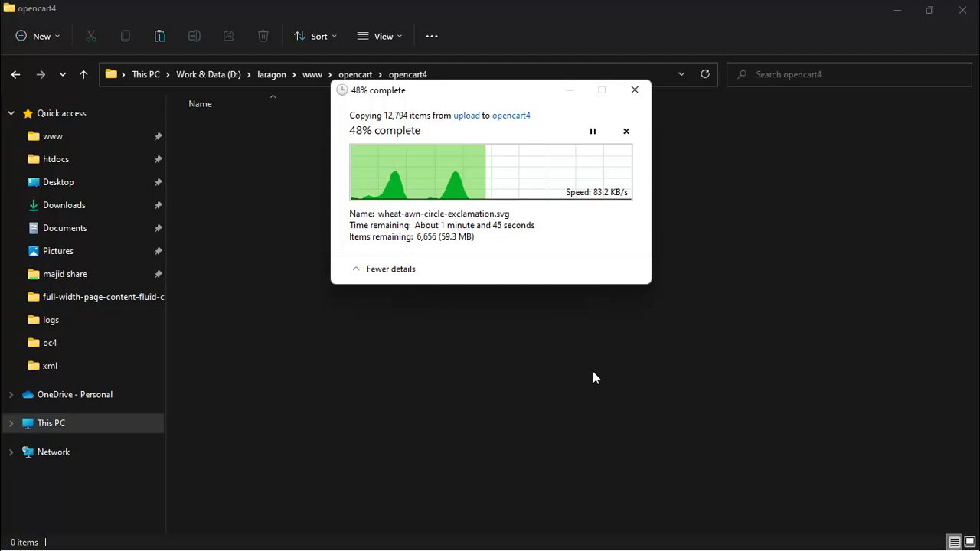
Step: Load the localhost/adminer login page in a new Chrome tab
key("alt+Tab")
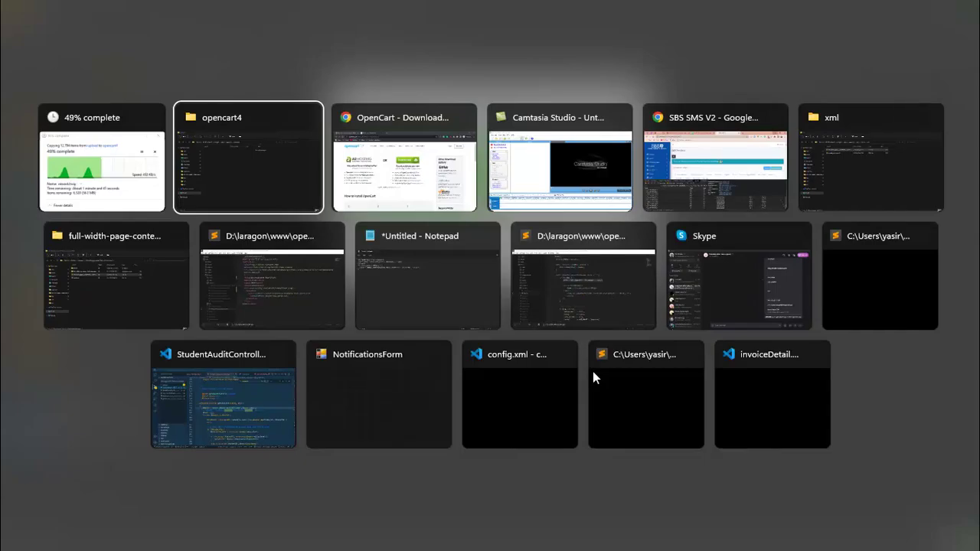
key("alt+Tab")
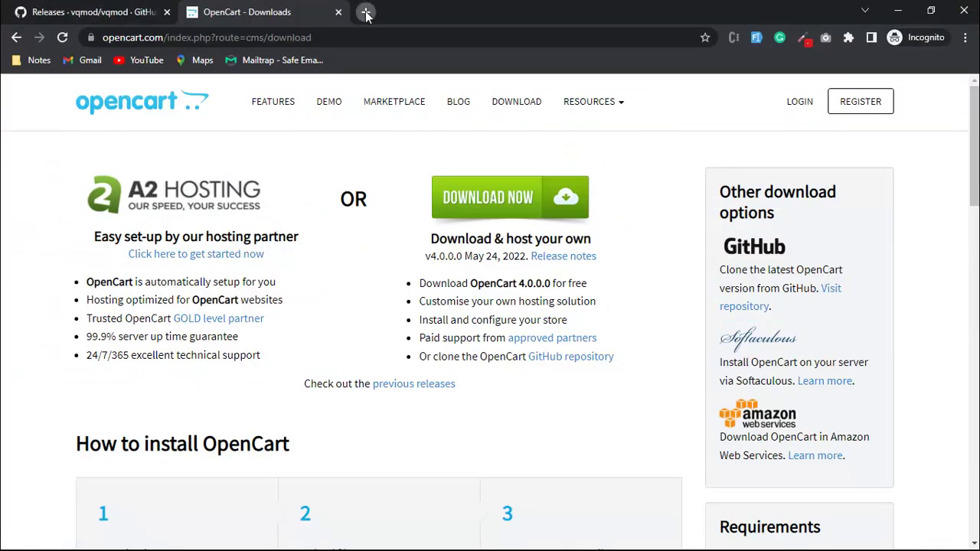
left_click(366, 11)
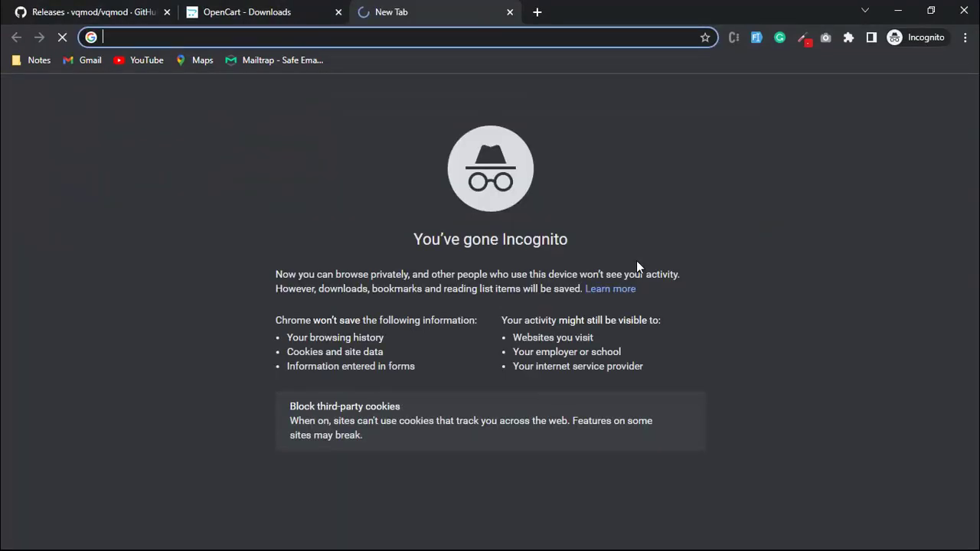
type("localho")
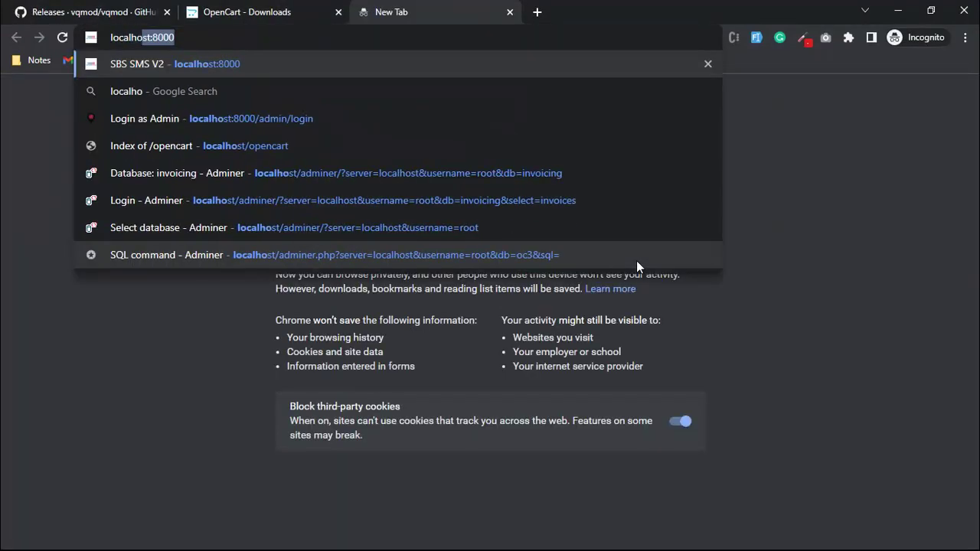
type("st")
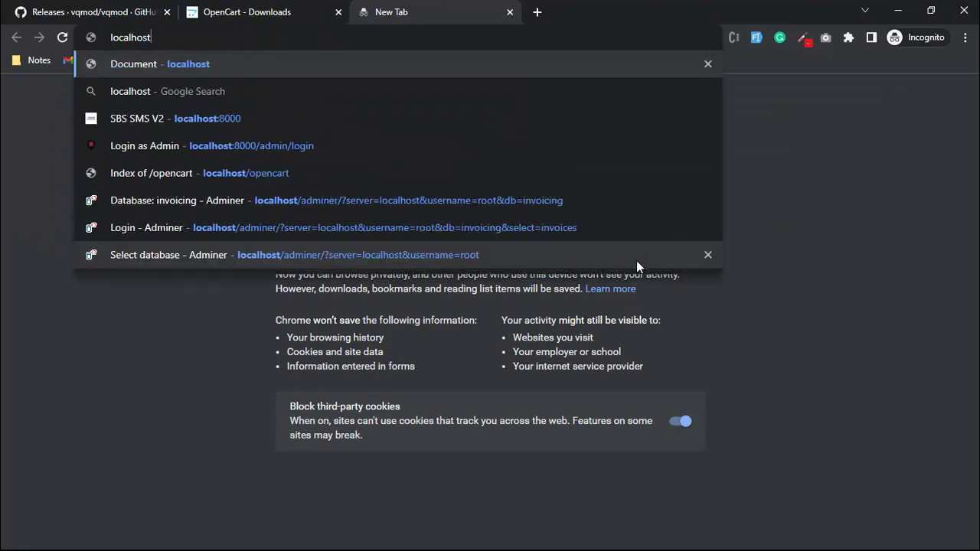
type("/admin")
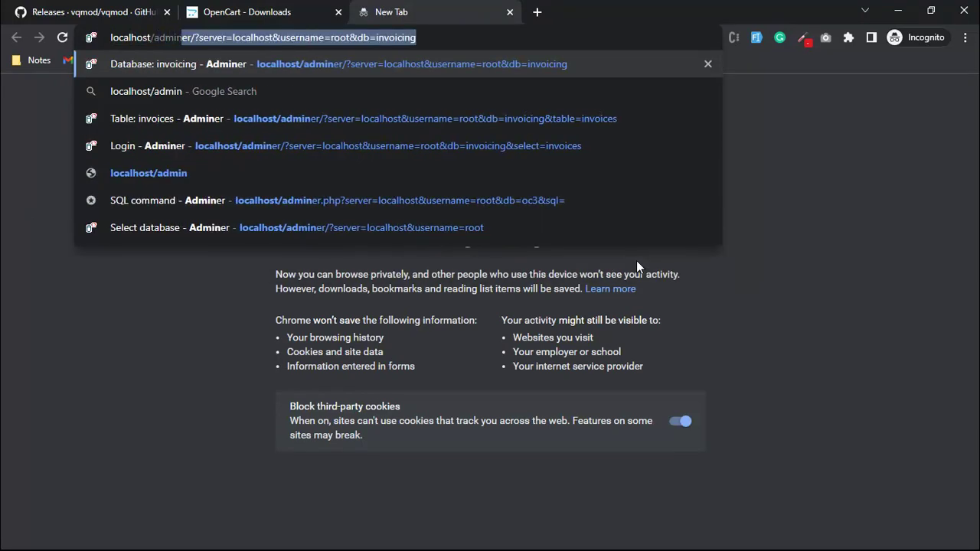
key("Return")
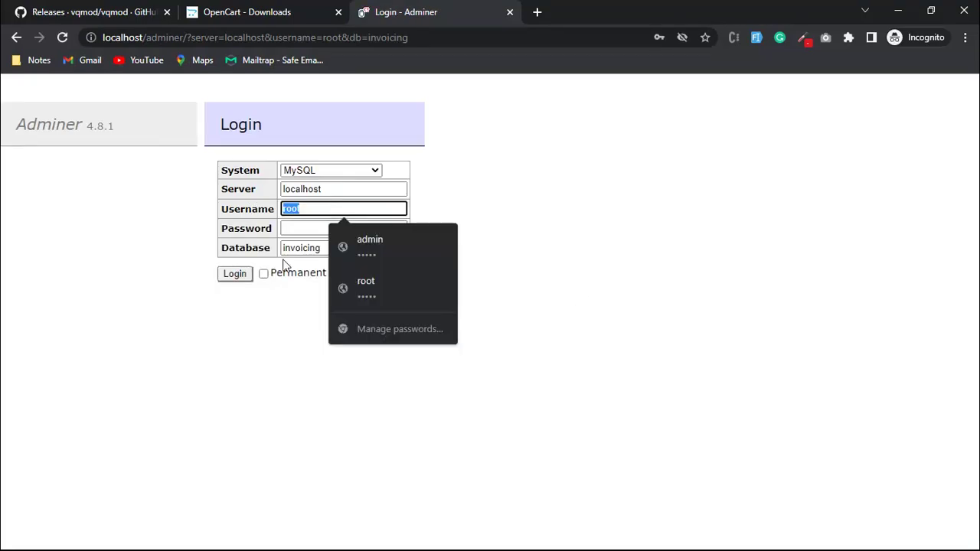
Step: Clear the preset database name and log in to localhost MySQL as root
left_click(546, 235)
left_click_drag(388, 245, 277, 254)
key("BackSpace")
left_click(234, 273)
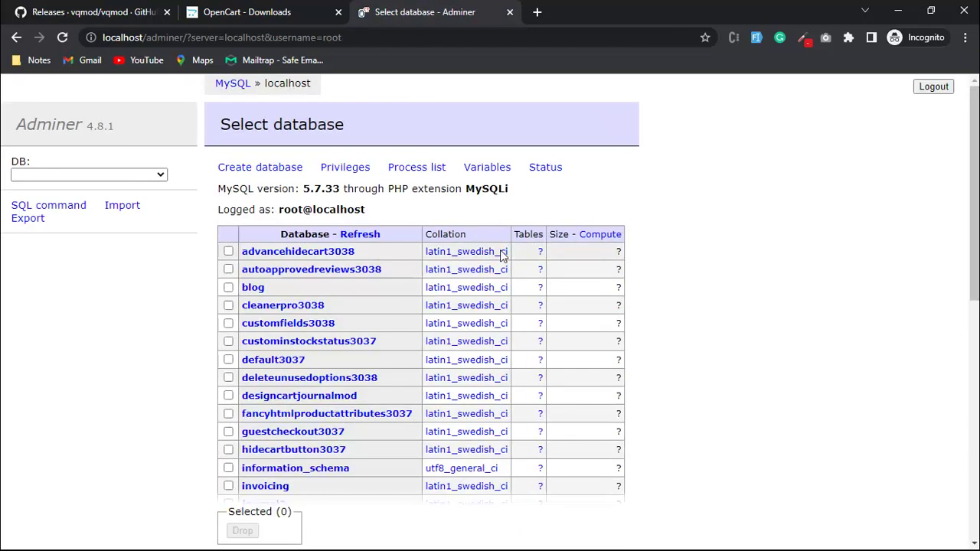
Step: Create and save a new database named opencart4, which starts with no tables
left_click(262, 168)
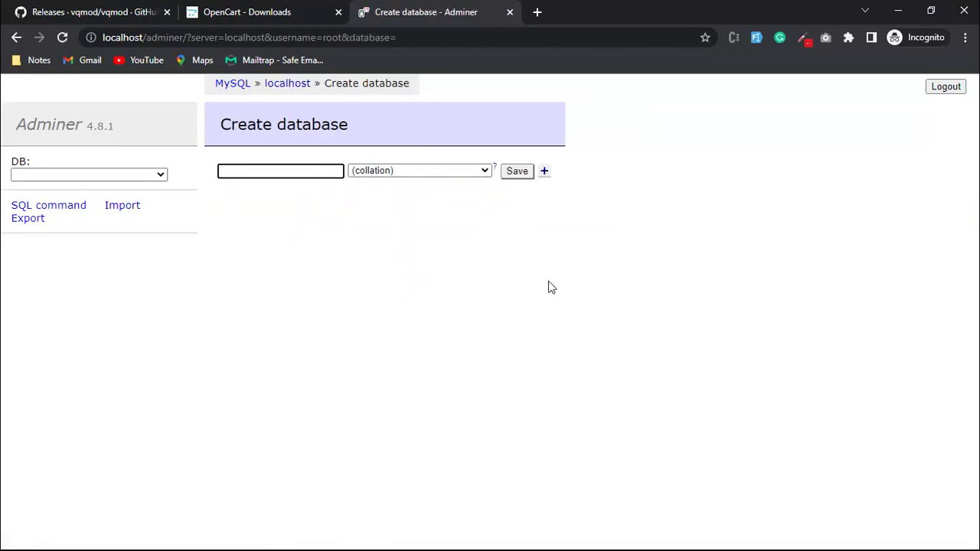
type("opencart")
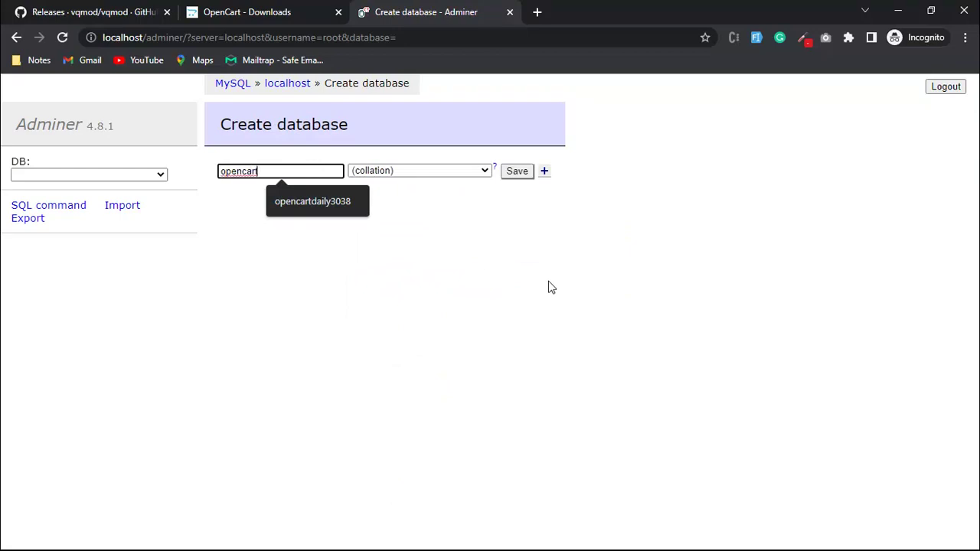
type("4")
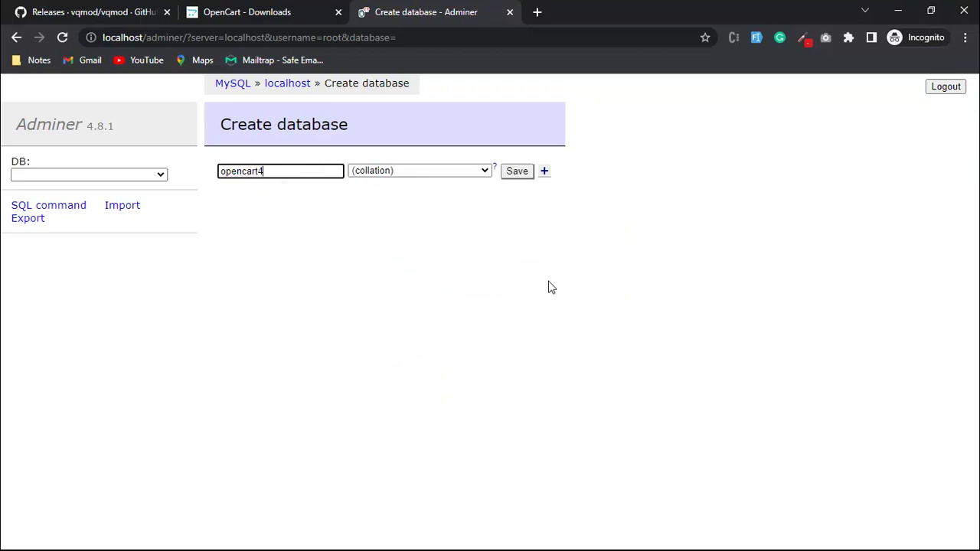
left_click(518, 173)
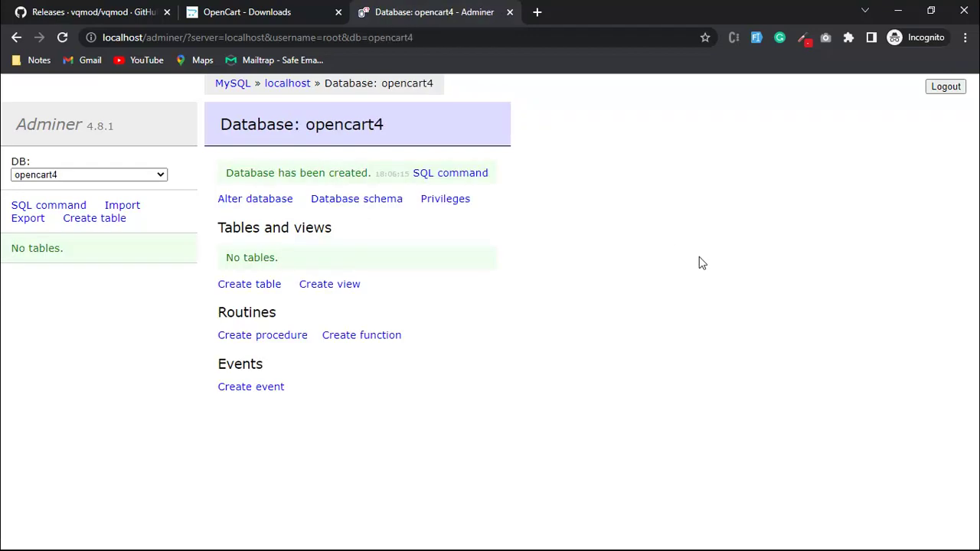
key("alt+Tab")
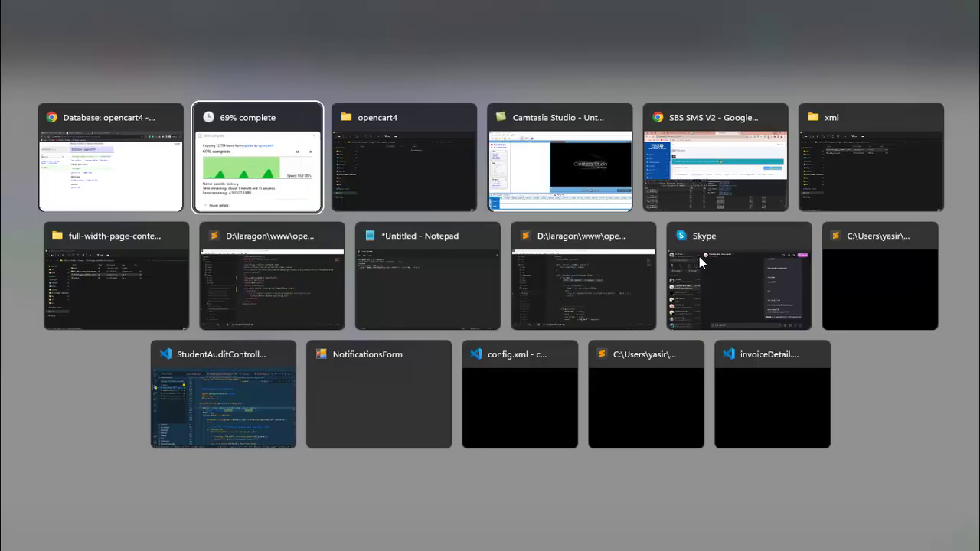
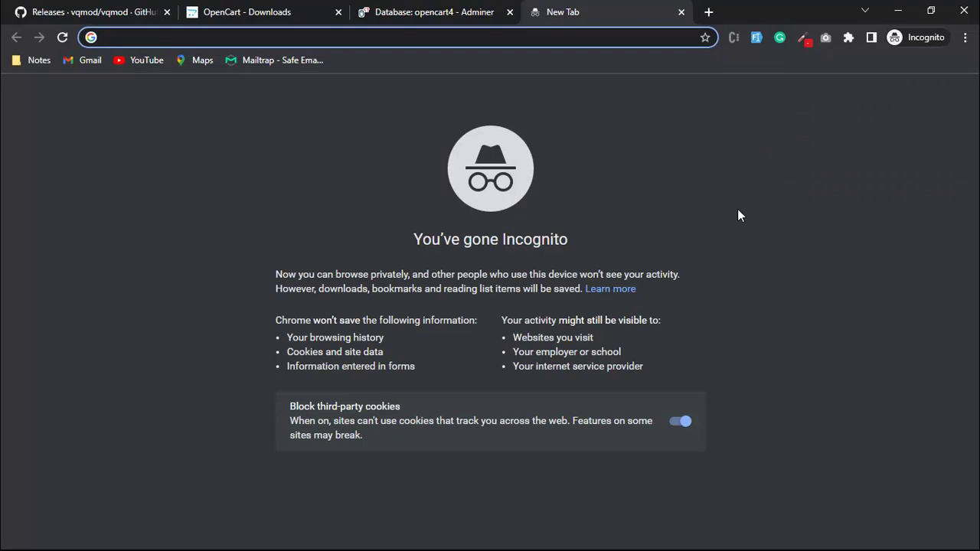
Step: Load the localhost/opencart directory listing in Chrome
type("lo")
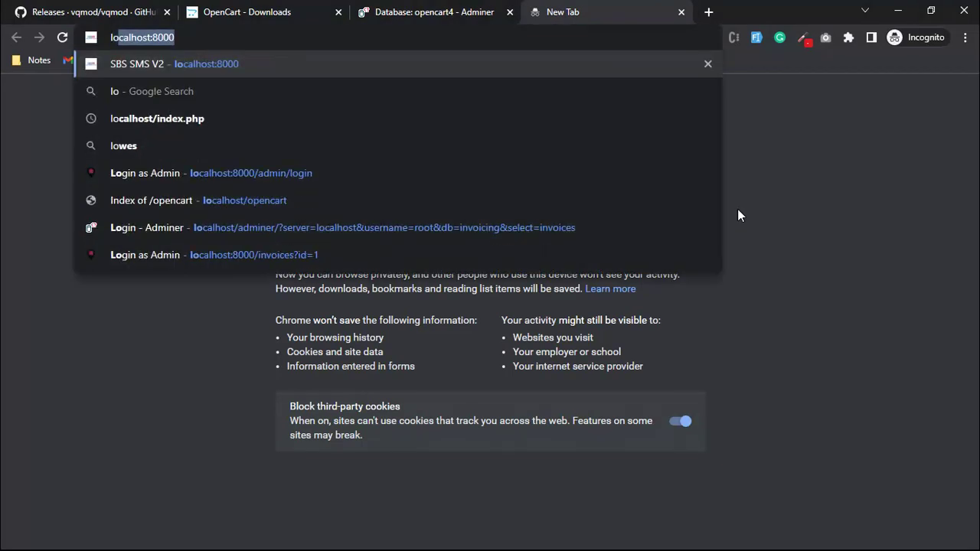
type("c")
key("Right")
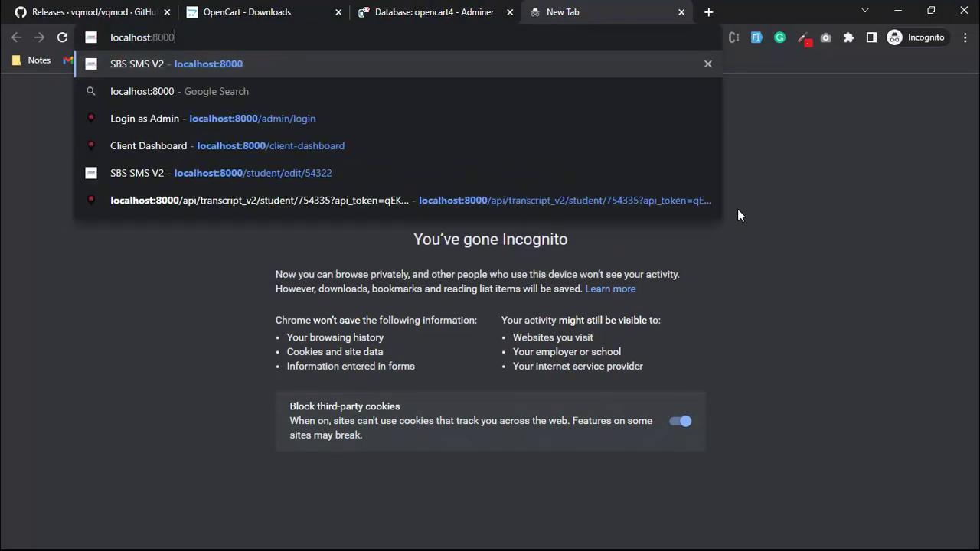
key("BackSpace")
key("BackSpace")
key("BackSpace")
key("BackSpace")
key("BackSpace")
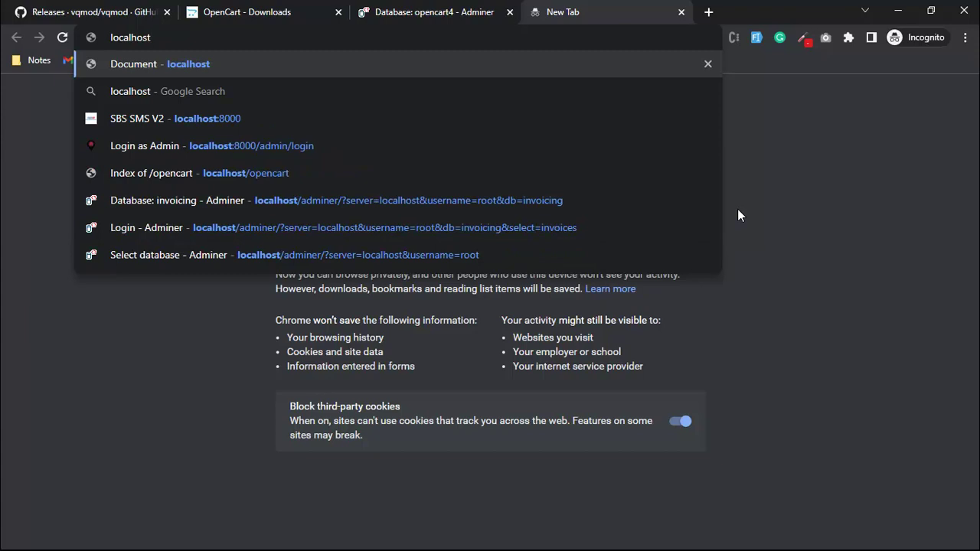
type("/open")
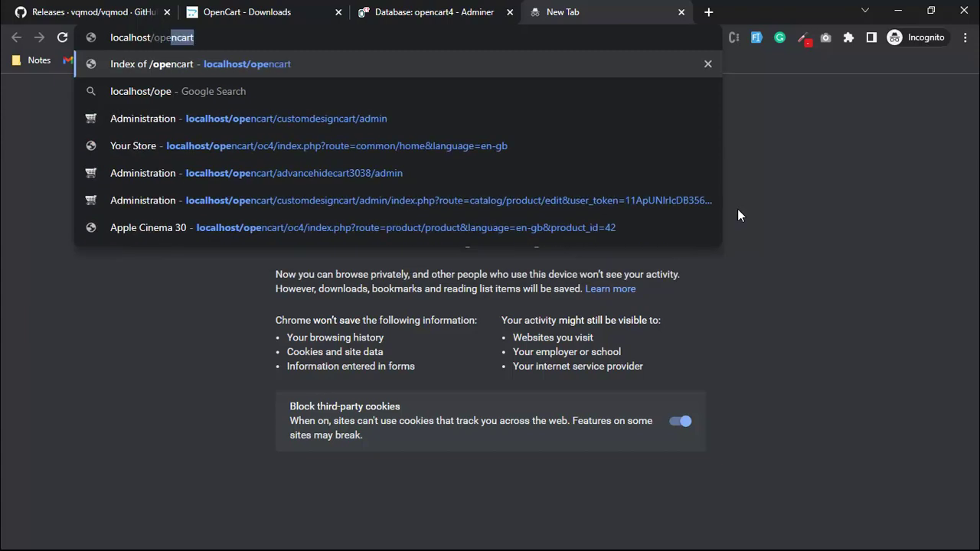
key("Return")
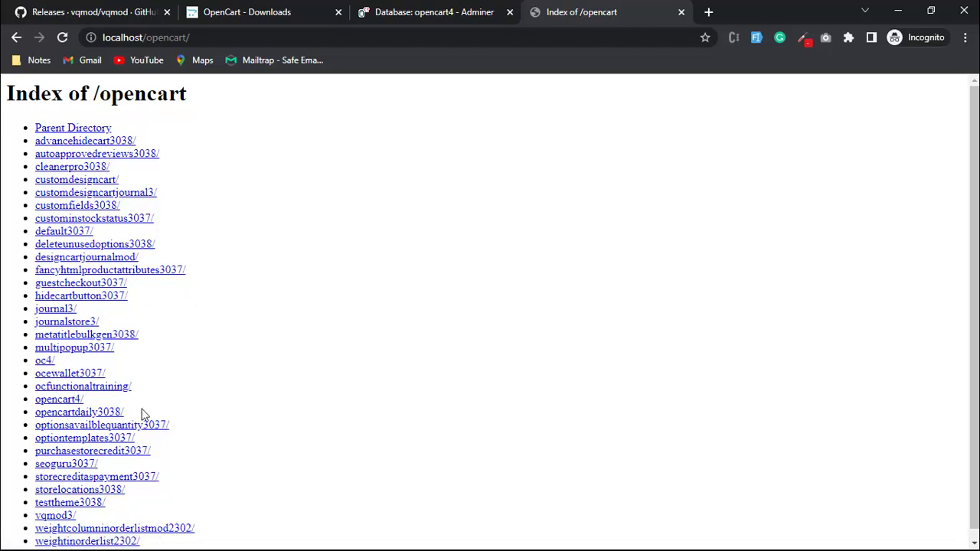
Step: Open the opencart4 installer from the directory index
scroll(140, 403, "down", 1)
scroll(281, 390, "up", 1)
scroll(260, 330, "down", 1)
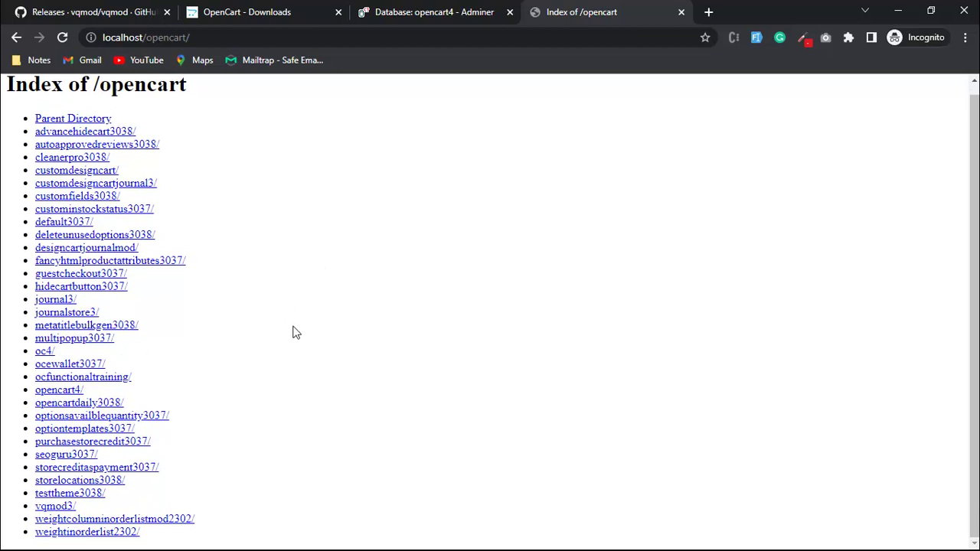
left_click(55, 392)
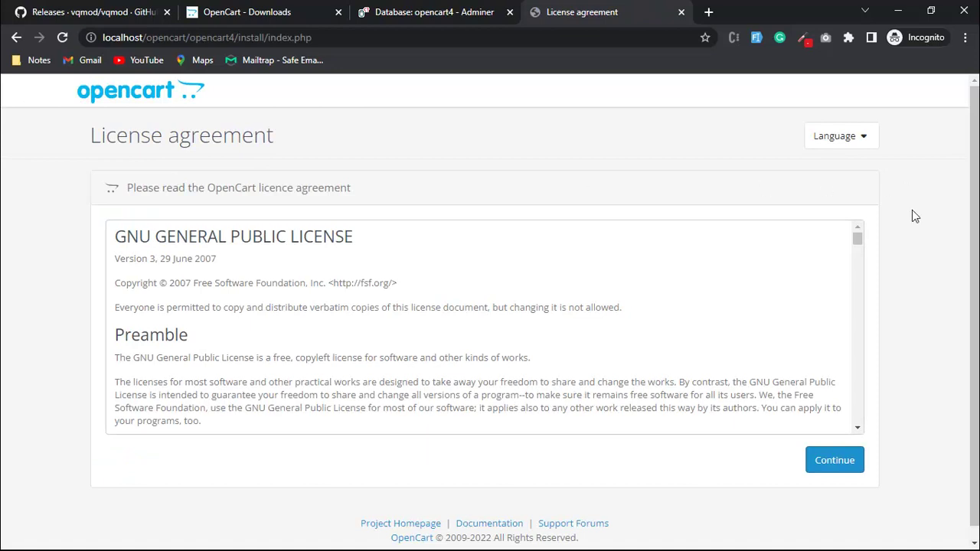
Step: Accept the GNU licence agreement and continue past the Pre-Installation checks
scroll(901, 232, "down", 1)
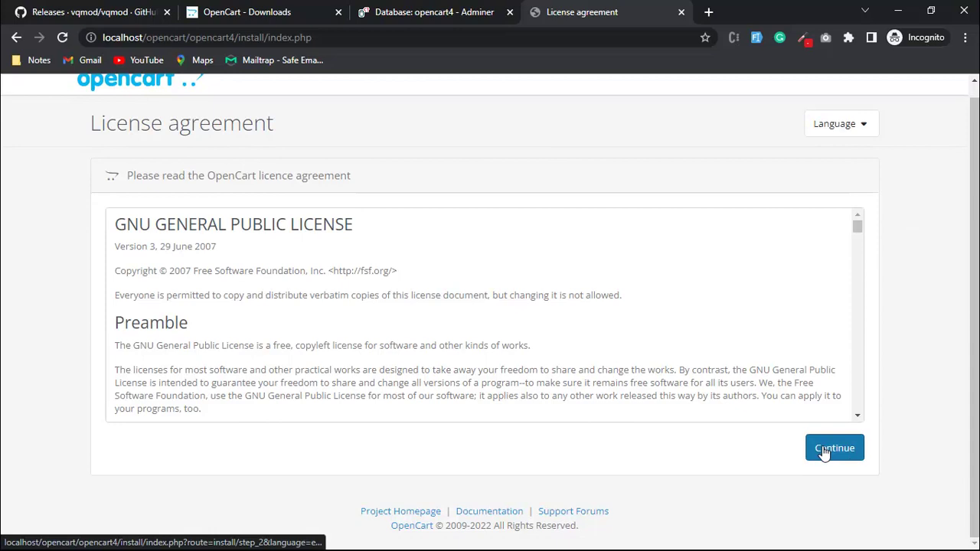
left_click(823, 452)
scroll(899, 387, "down", 6)
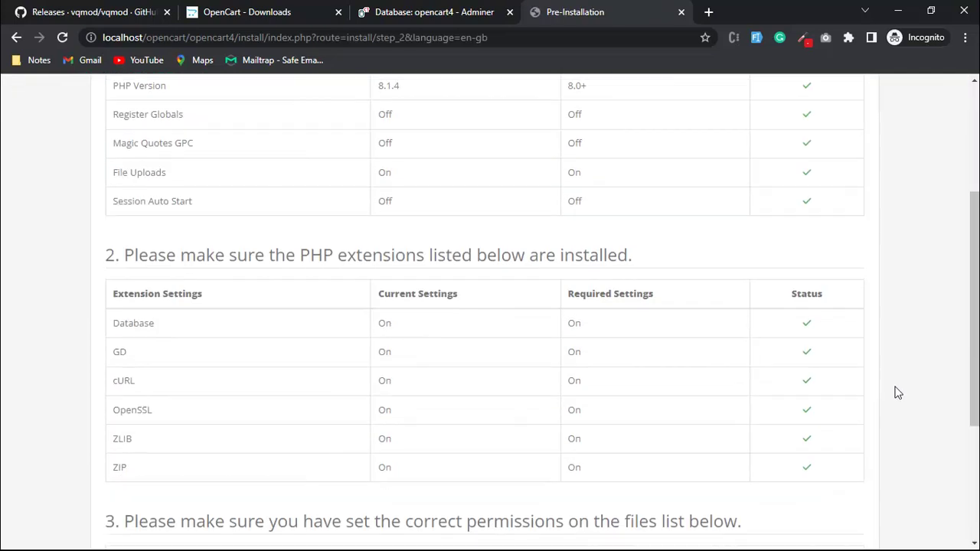
left_click(849, 448)
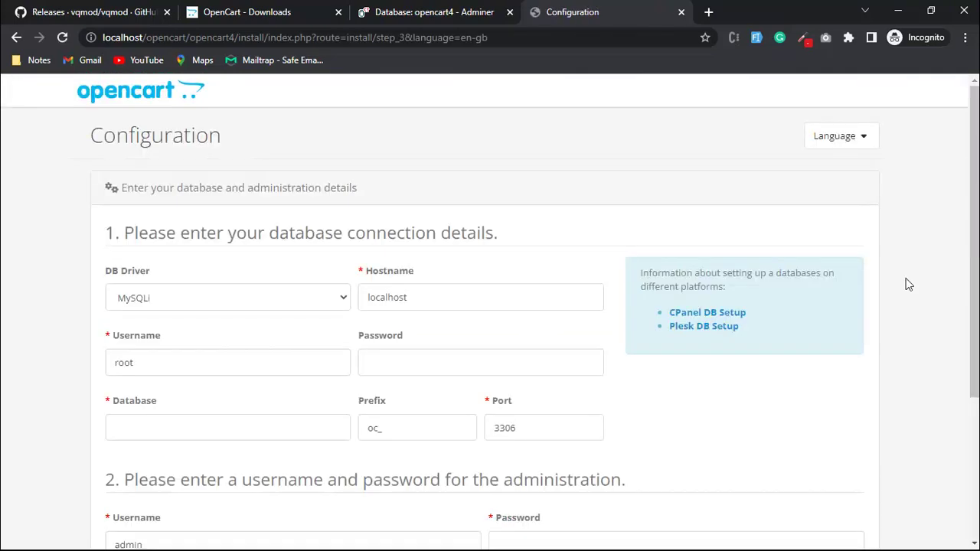
Step: Enter opencart4 as the database name in the installer configuration
scroll(98, 340, "down", 1)
scroll(98, 341, "down", 1)
left_click(392, 290)
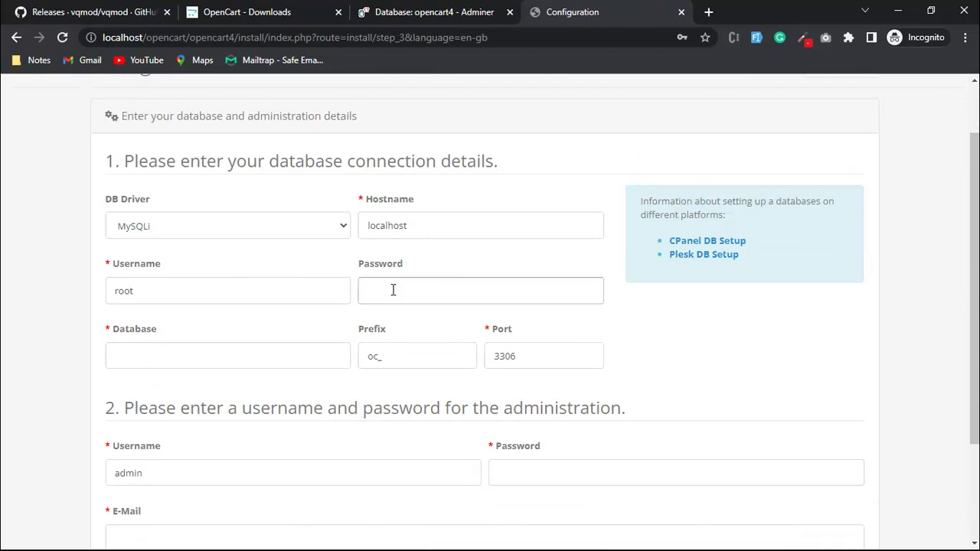
left_click(168, 290)
left_click(188, 359)
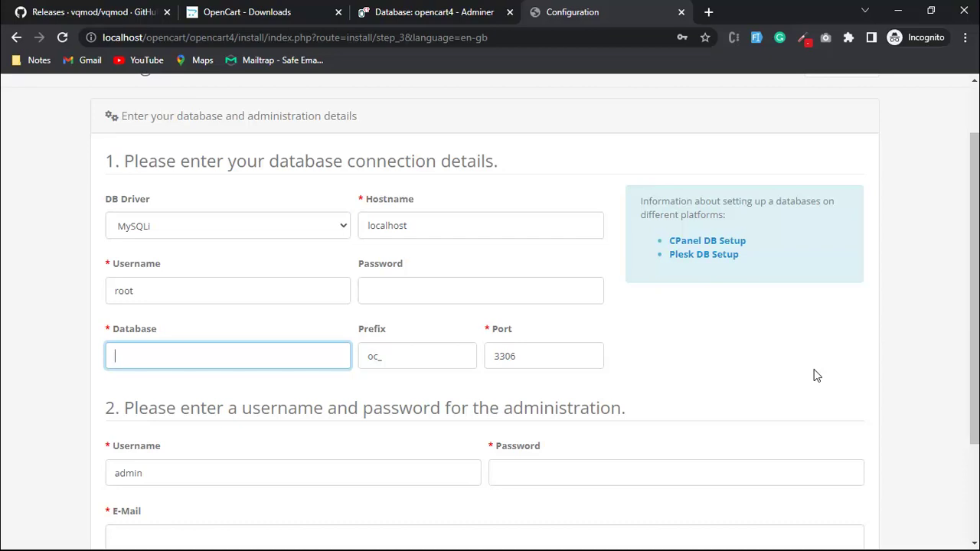
type("openca")
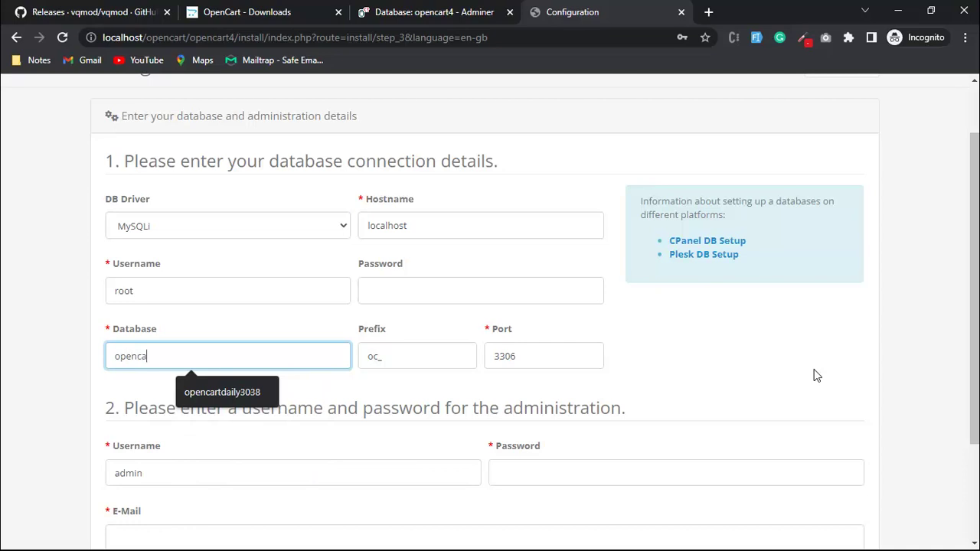
type("rt4")
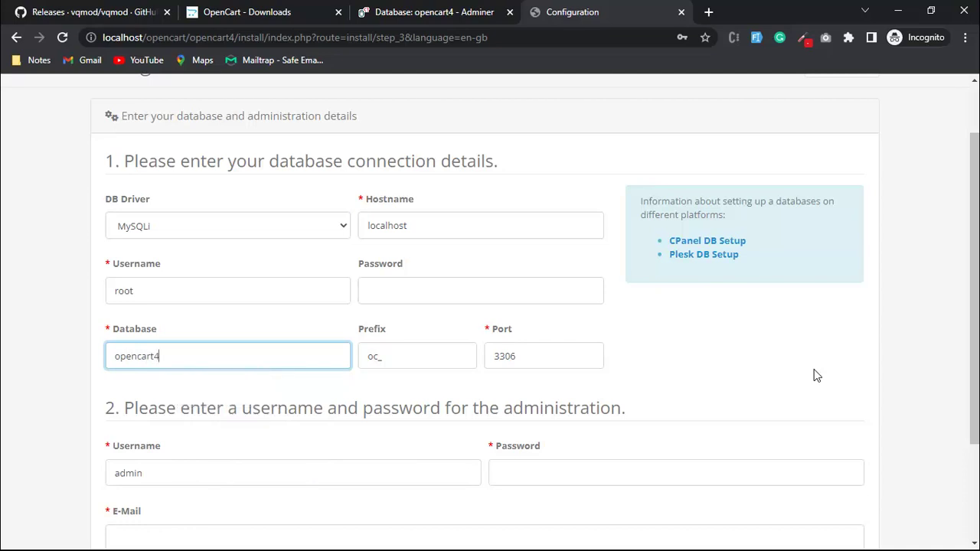
Step: Fill in the admin password and e-mail, then run the installation
scroll(816, 375, "down", 2)
left_click(617, 324)
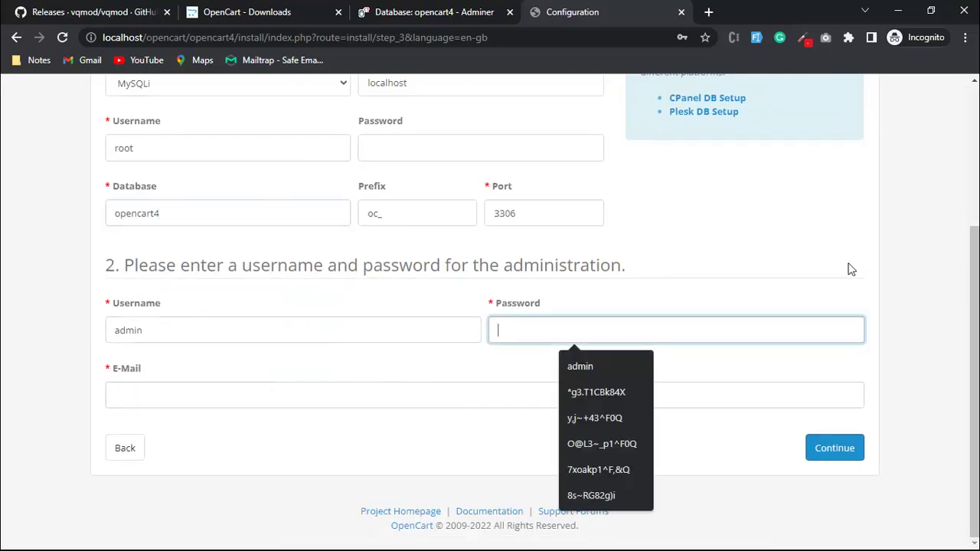
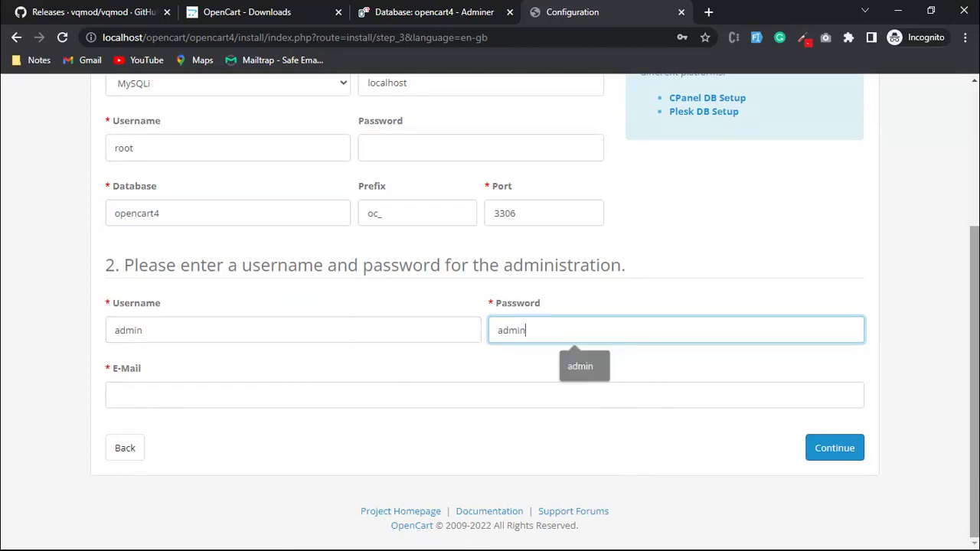
key("Tab")
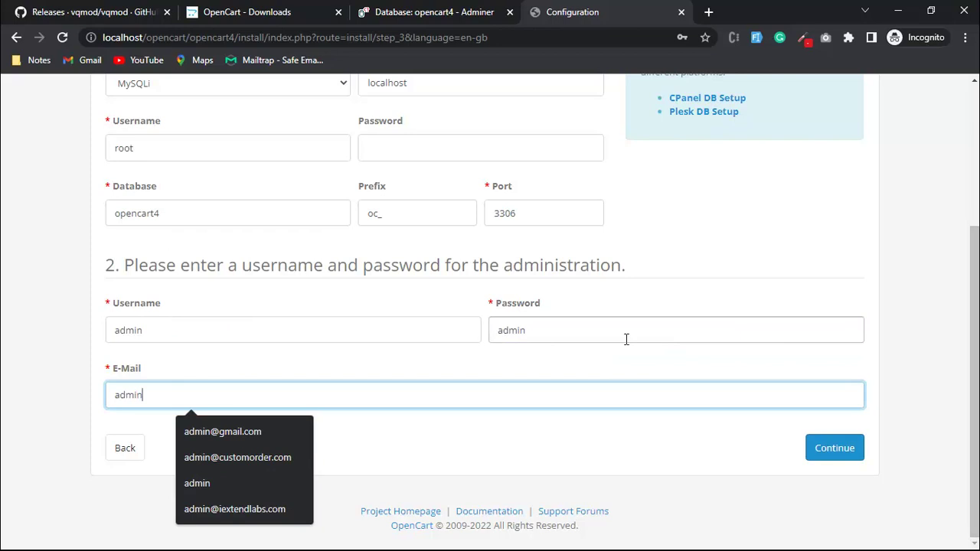
left_click(291, 438)
left_click(842, 450)
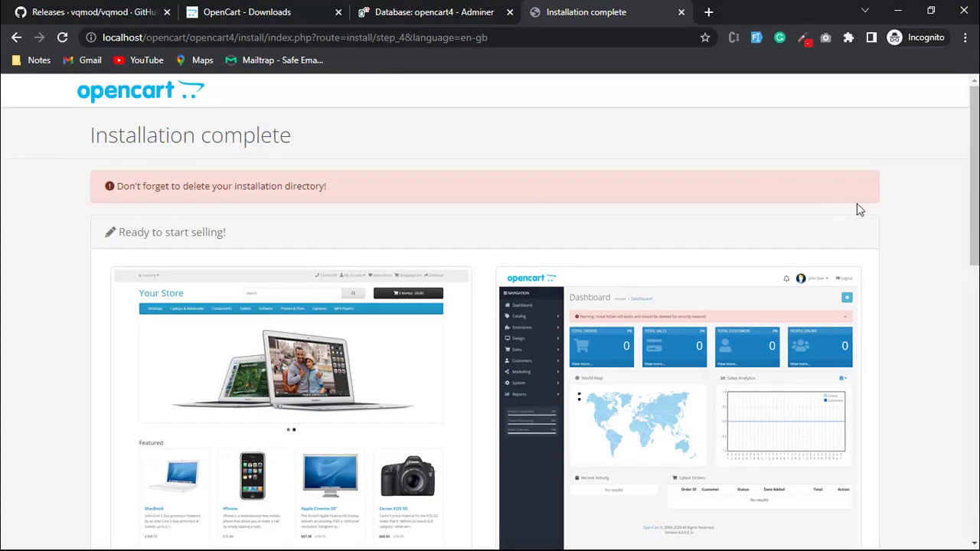
Step: Scroll through the Installation complete page, then bring up the Alt+Tab window switcher
scroll(926, 221, "down", 10)
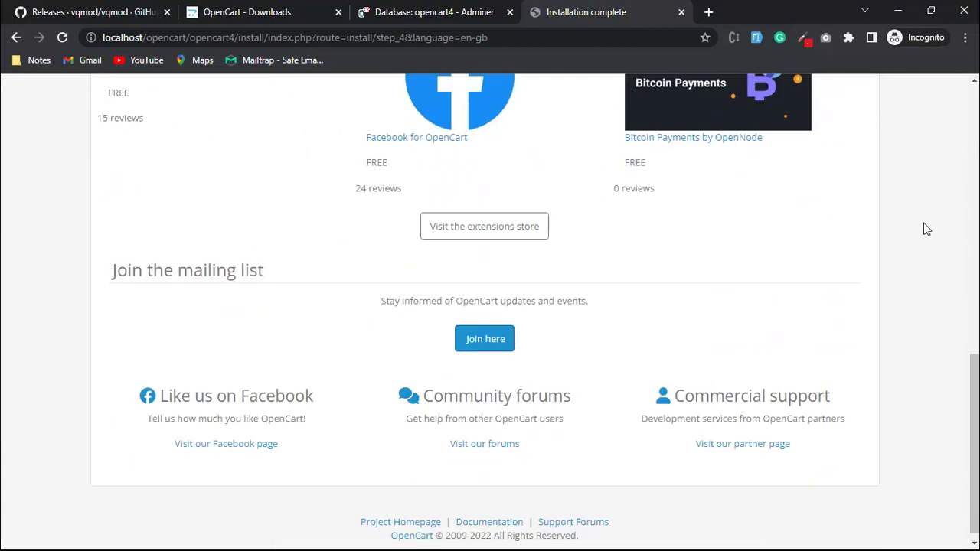
scroll(923, 228, "up", 8)
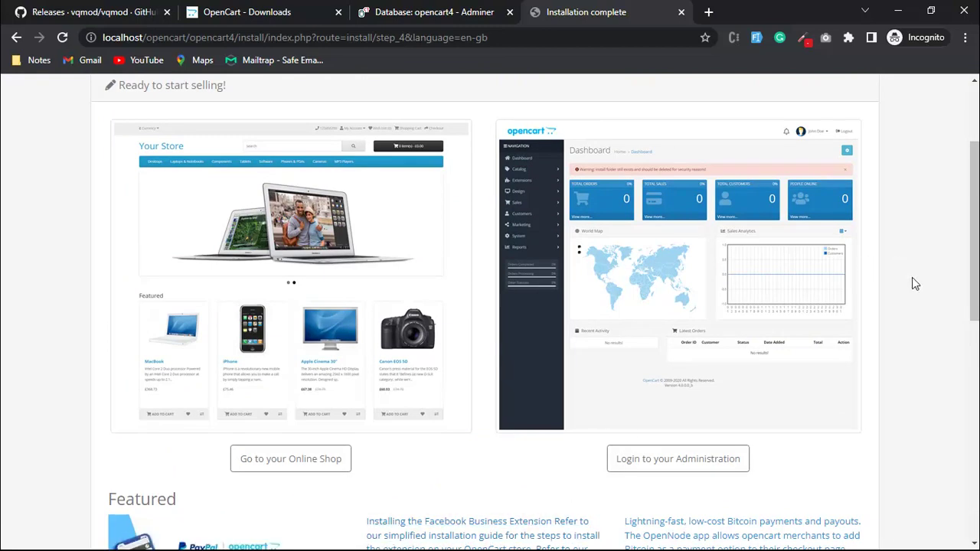
key("alt+Tab")
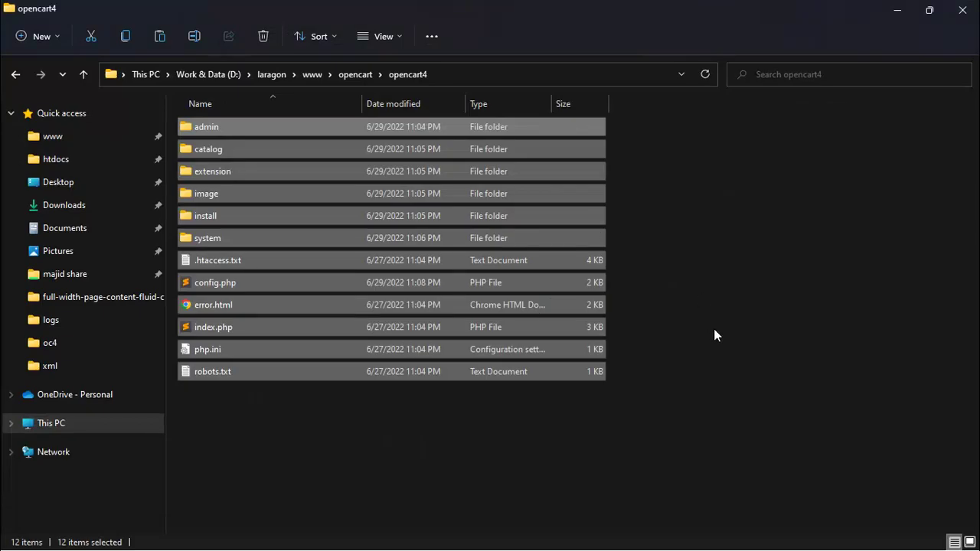
Step: Permanently delete opencart4's install folder with Shift+Delete, then return to Chrome
left_click(713, 333)
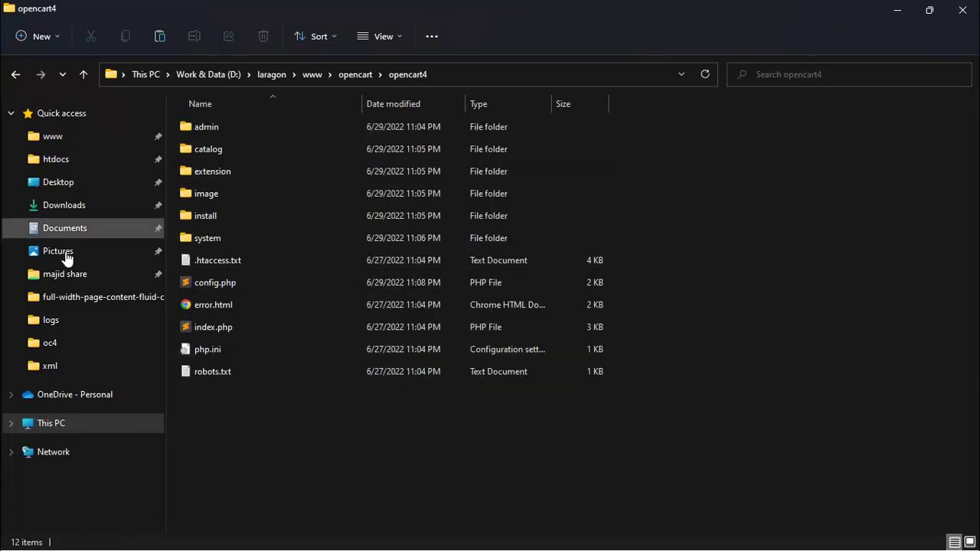
left_click(306, 212)
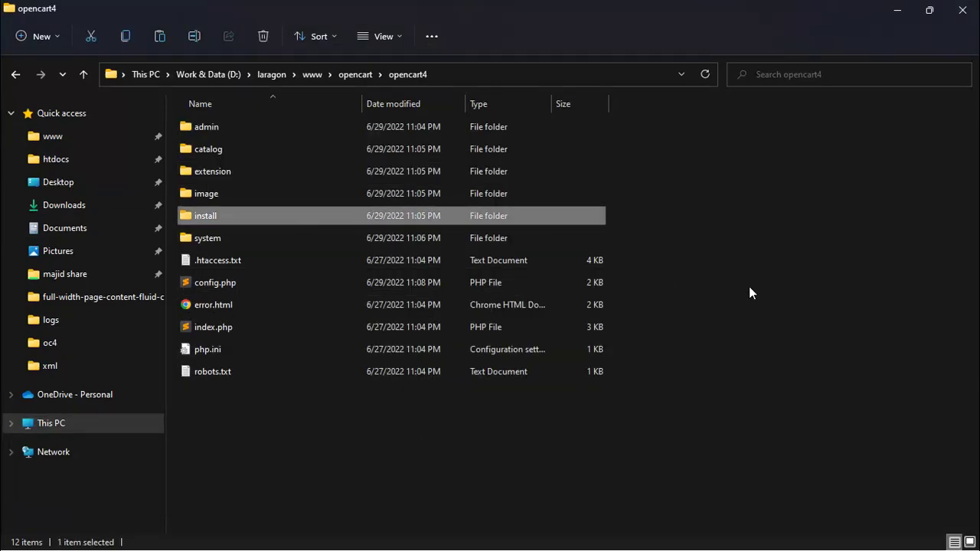
key("shift+Delete")
key("Escape")
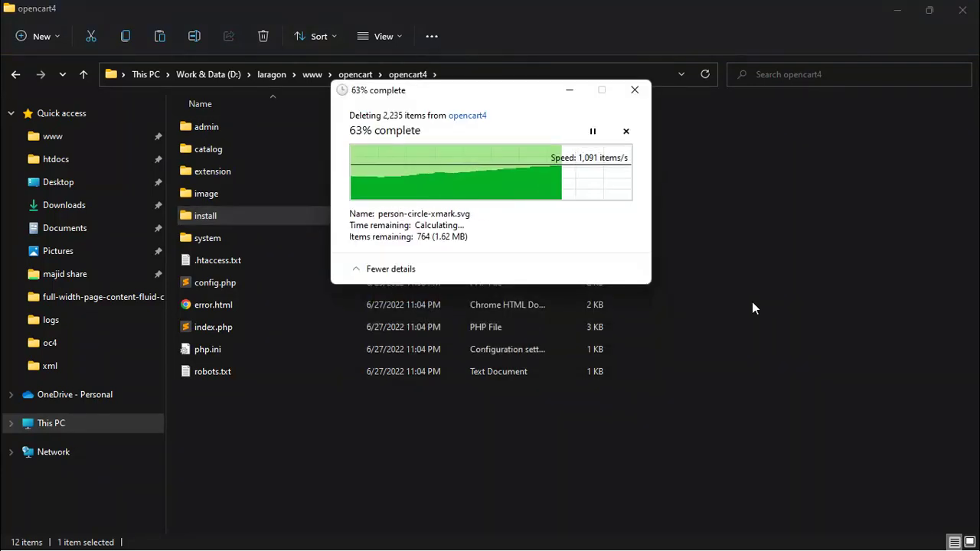
key("alt+Tab")
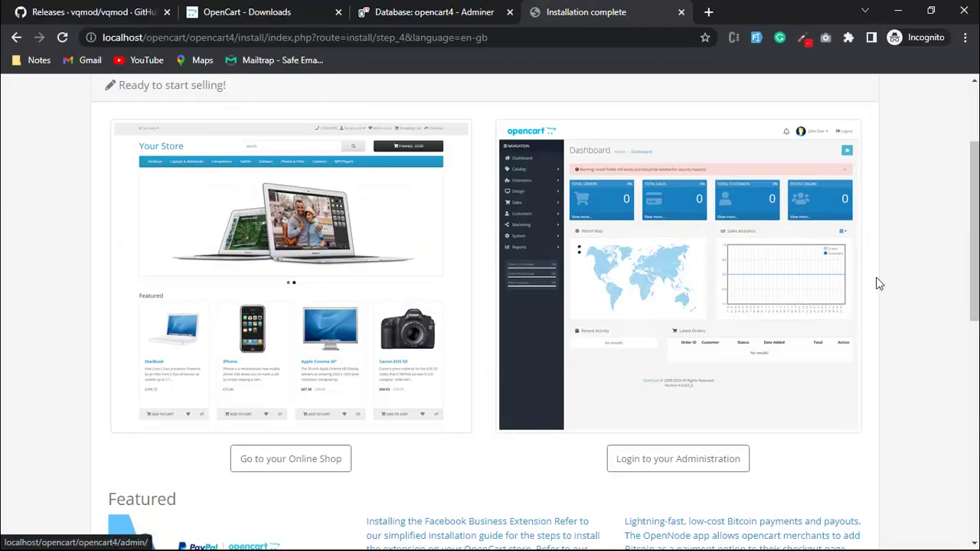
Step: Log in to the OpenCart administration as admin with the saved password
scroll(590, 367, "down", 2)
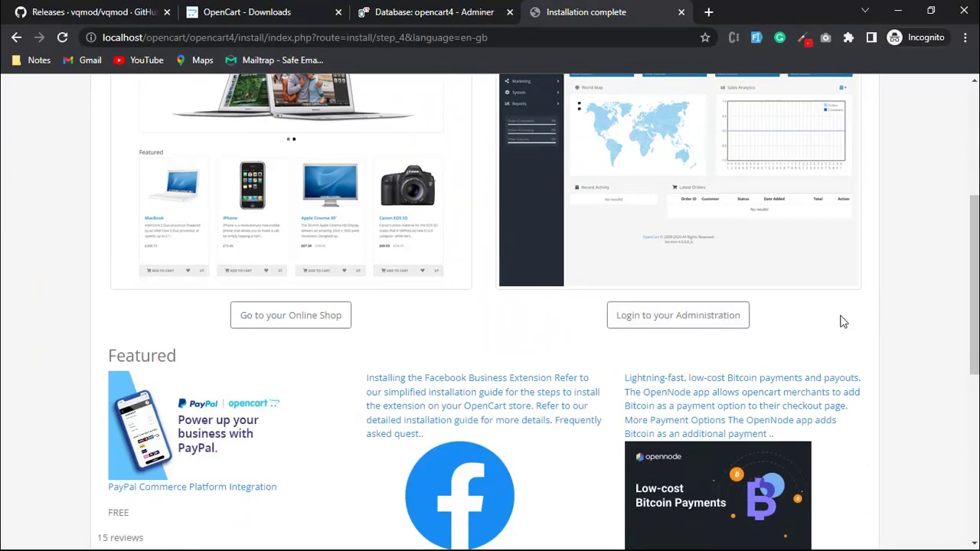
left_click(669, 321)
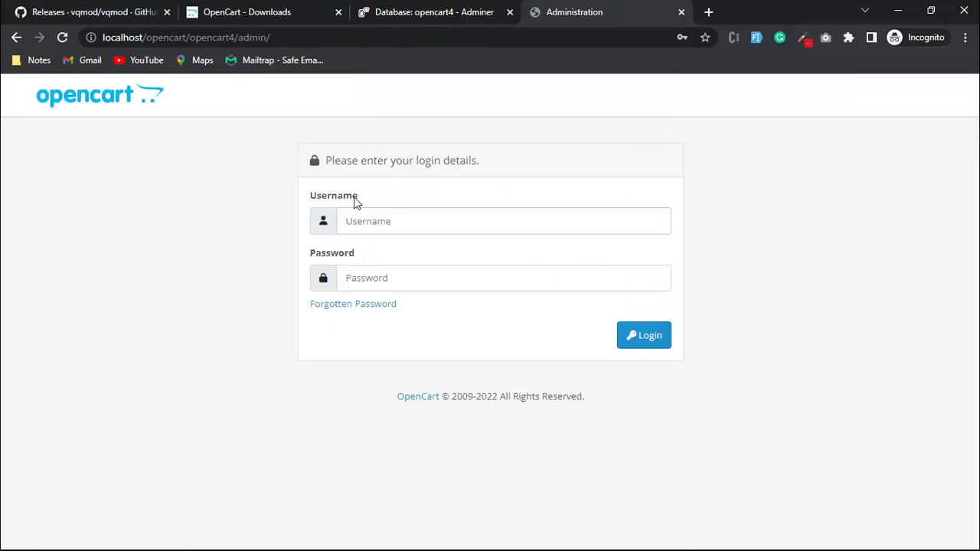
left_click(423, 218)
type("a")
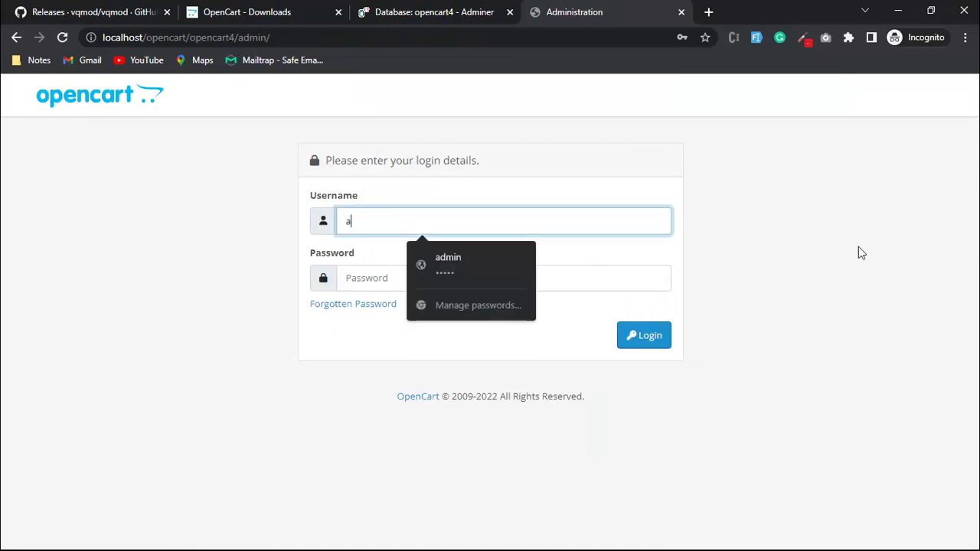
type("dmin")
key("Tab")
type("admin")
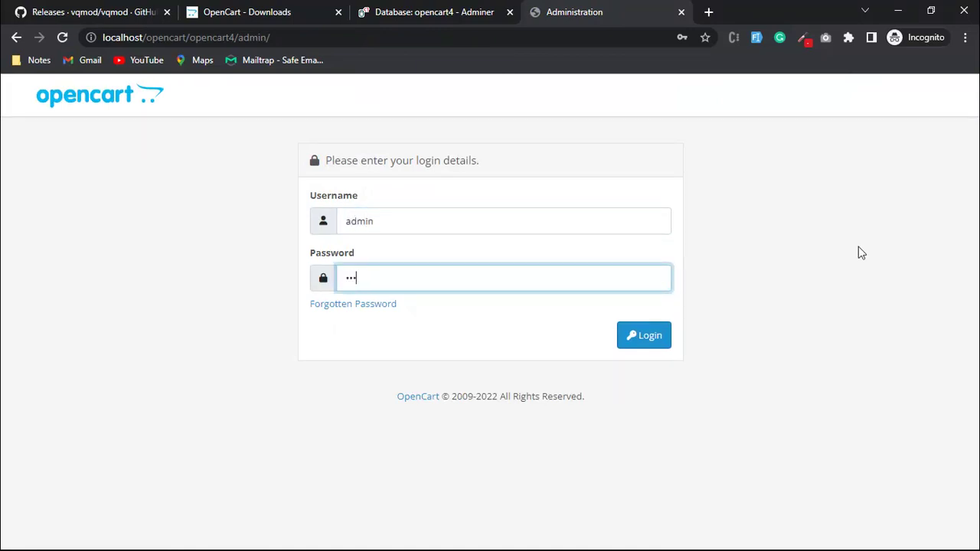
key("Return")
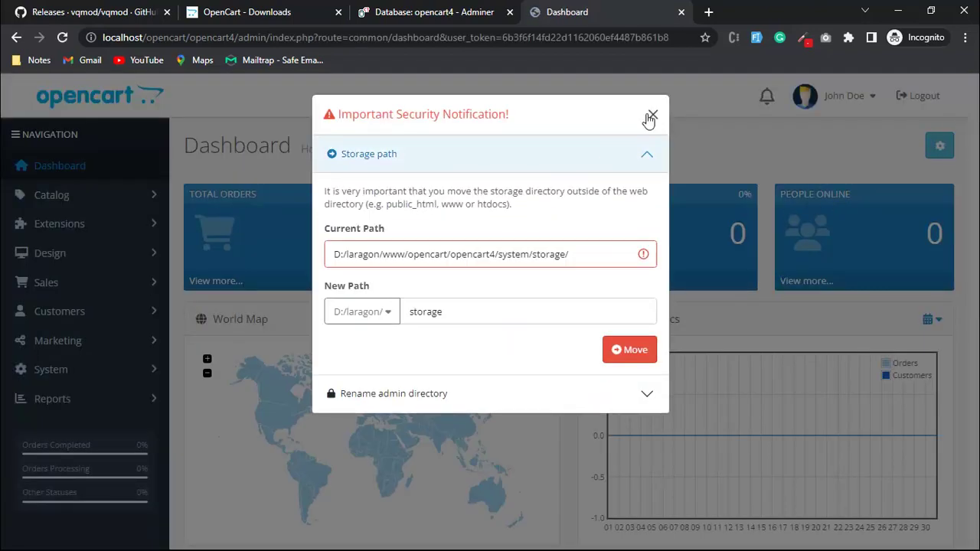
Step: Dismiss the Important Security Notification and look over the Dashboard
left_click(651, 117)
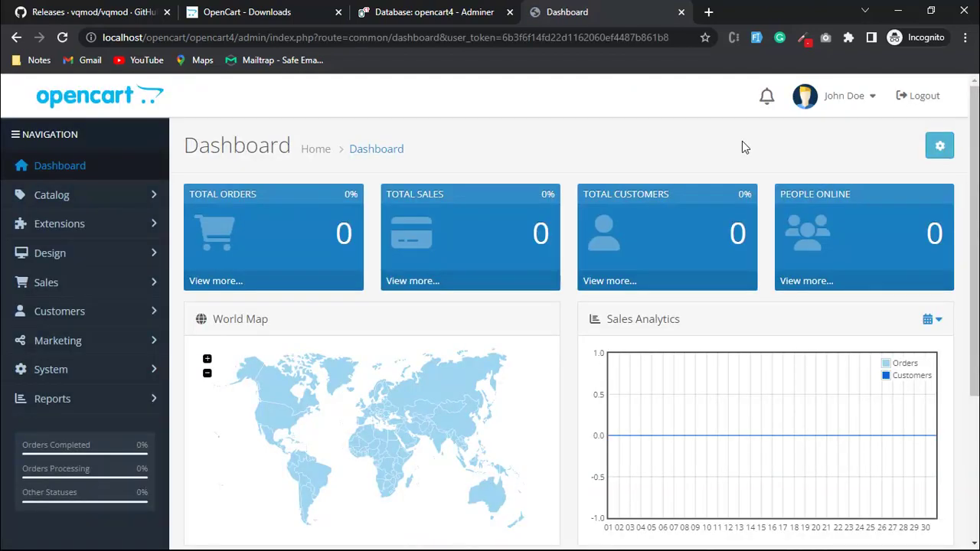
scroll(536, 321, "down", 4)
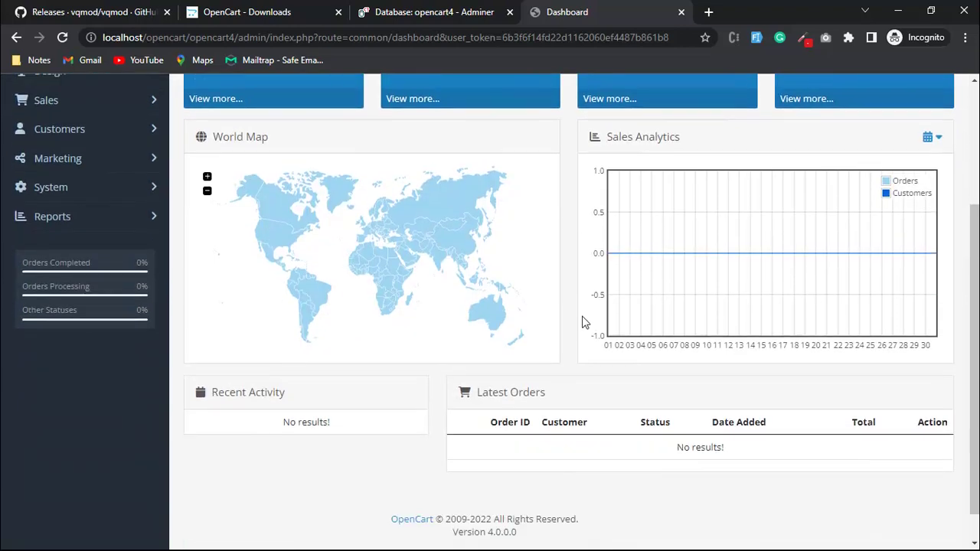
scroll(452, 300, "up", 4)
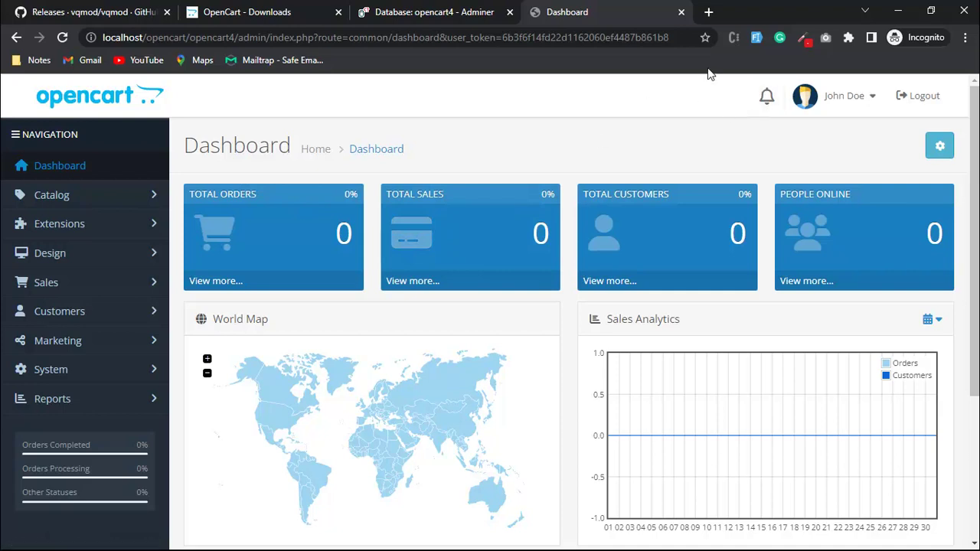
left_click(850, 103)
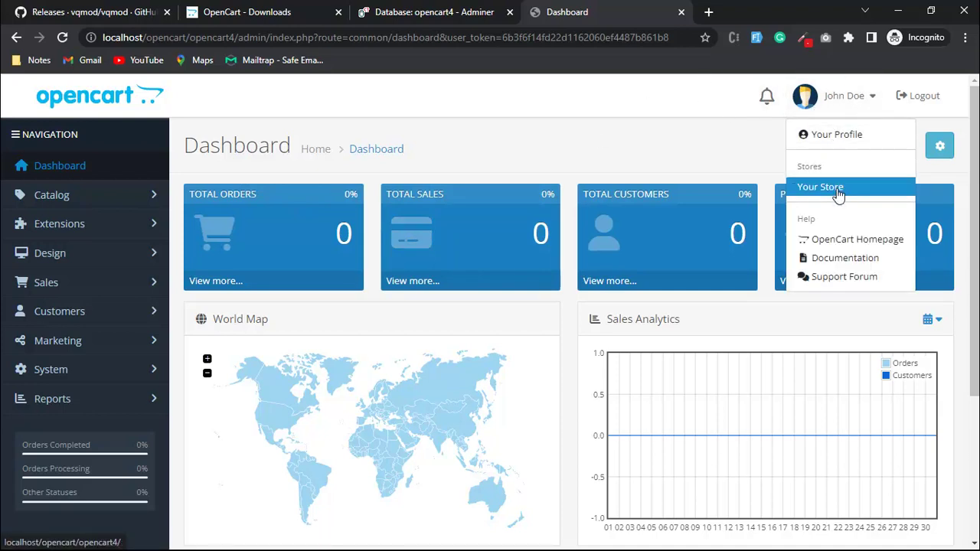
left_click(821, 188)
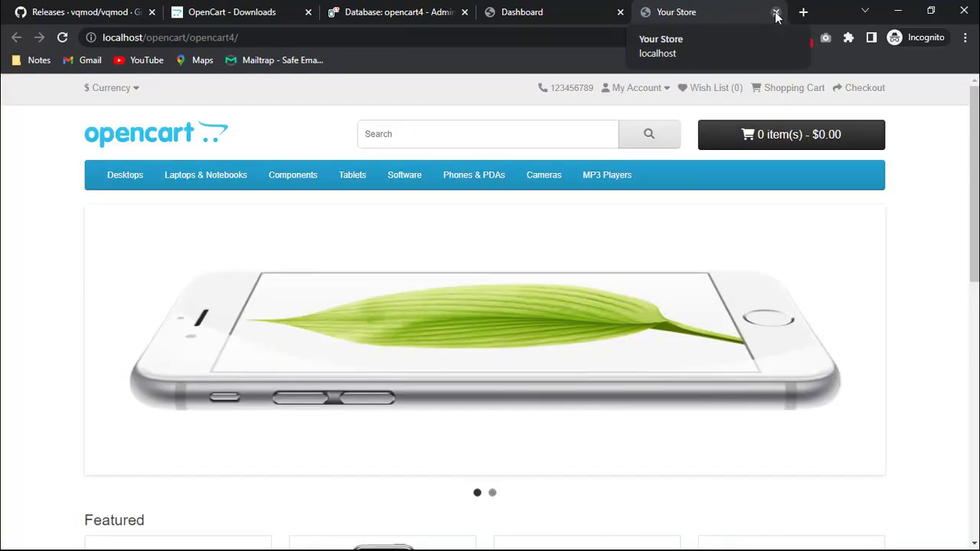
left_click(775, 12)
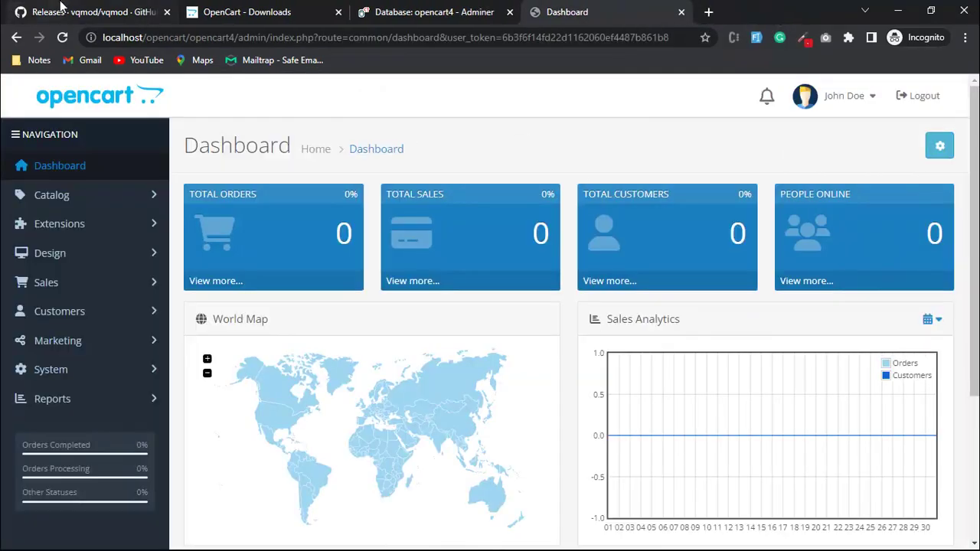
left_click(19, 9)
Step: Scroll the vqmod Releases page to v2.6.6-opencart, then switch windows with Alt+Tab
scroll(203, 258, "up", 5)
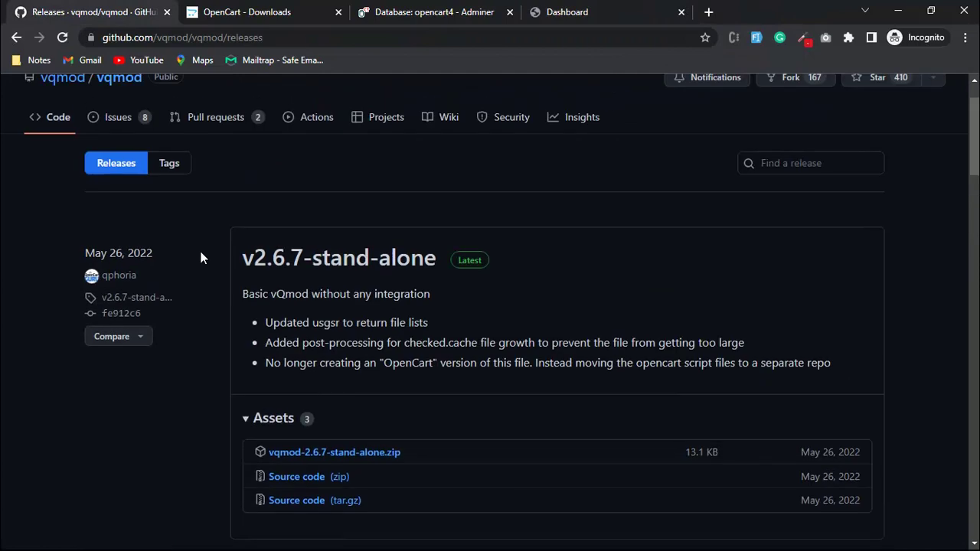
scroll(201, 258, "down", 5)
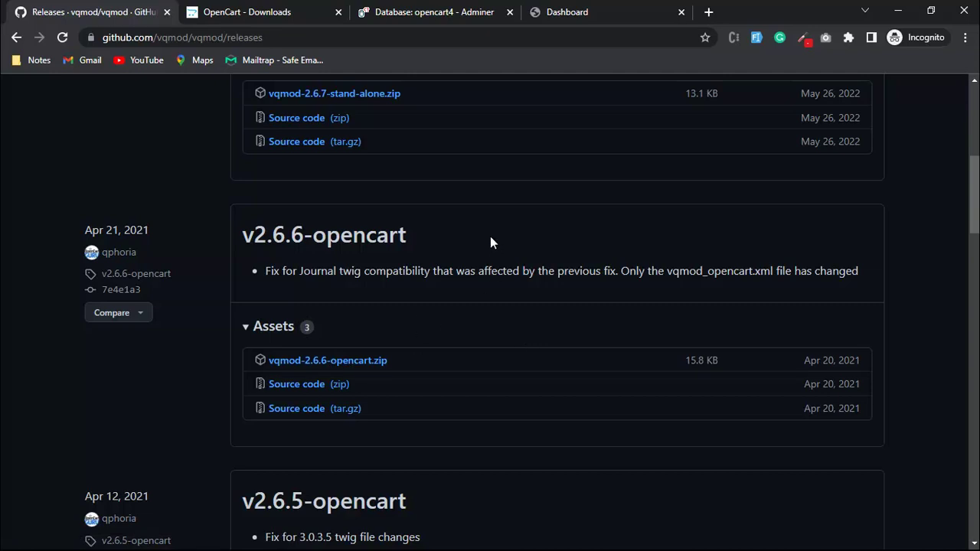
key("alt+Tab")
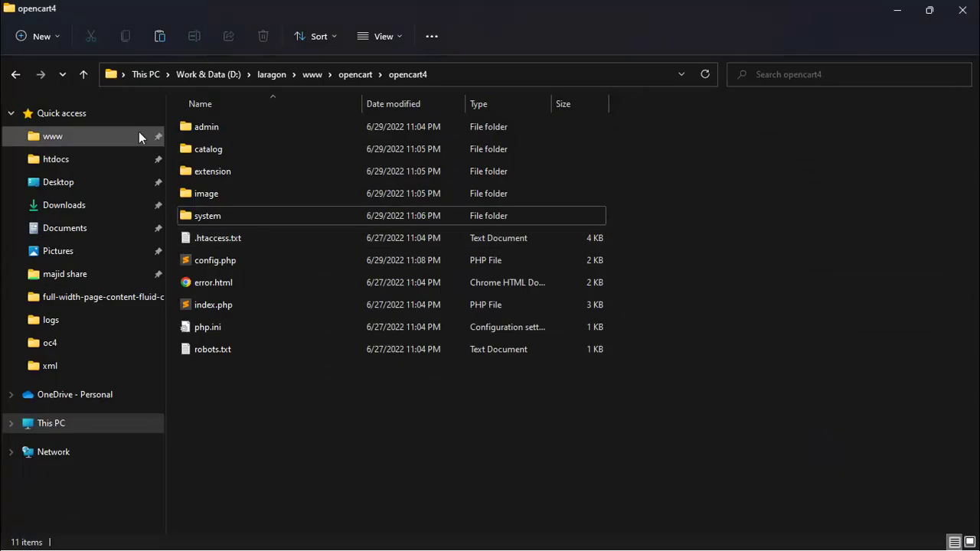
Step: Select the vqmod folder inside Downloads' vqmod-2.6.6-opencart folder
left_click(69, 205)
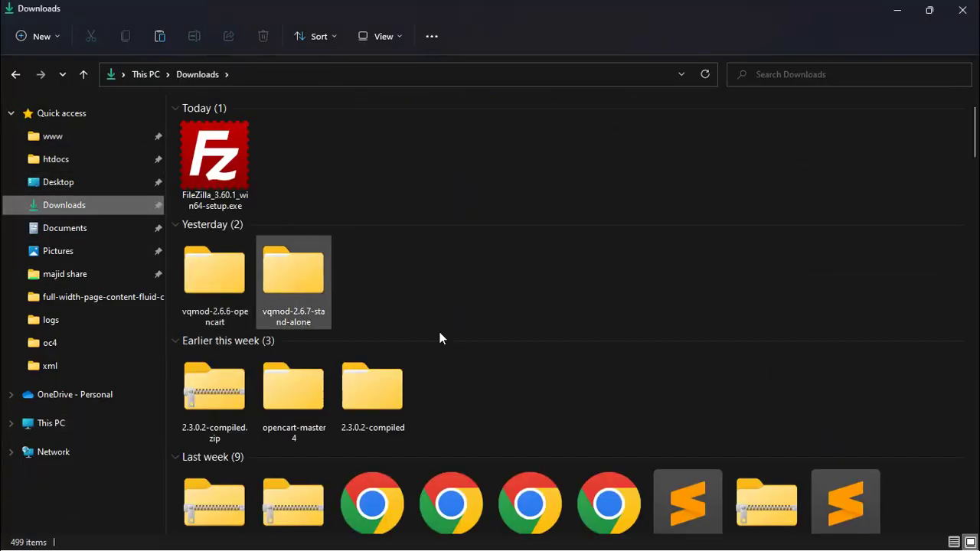
double_click(295, 280)
left_click(16, 75)
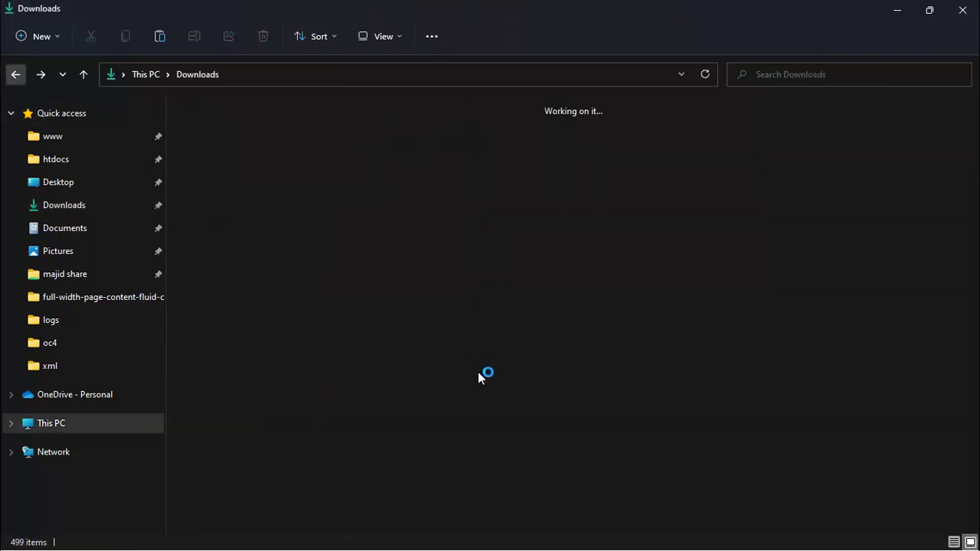
double_click(214, 287)
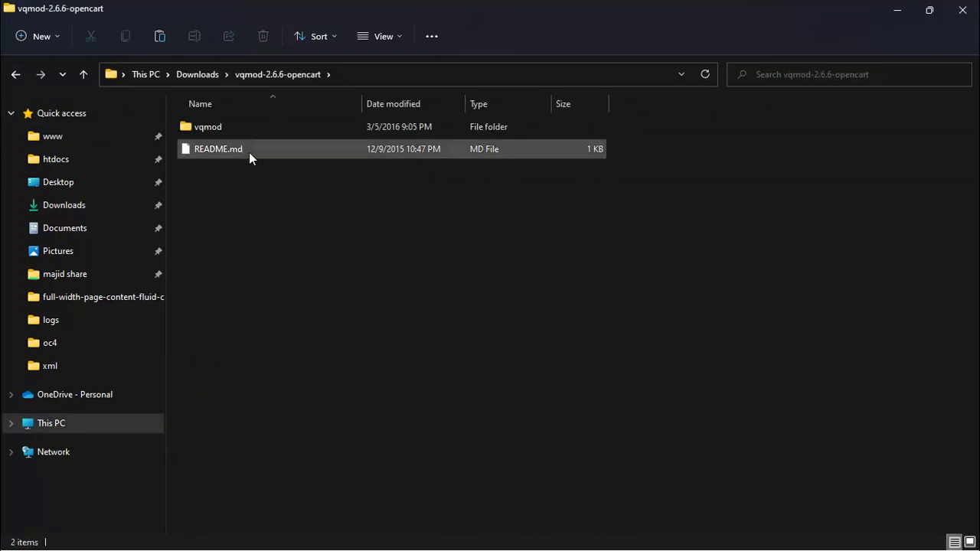
double_click(255, 128)
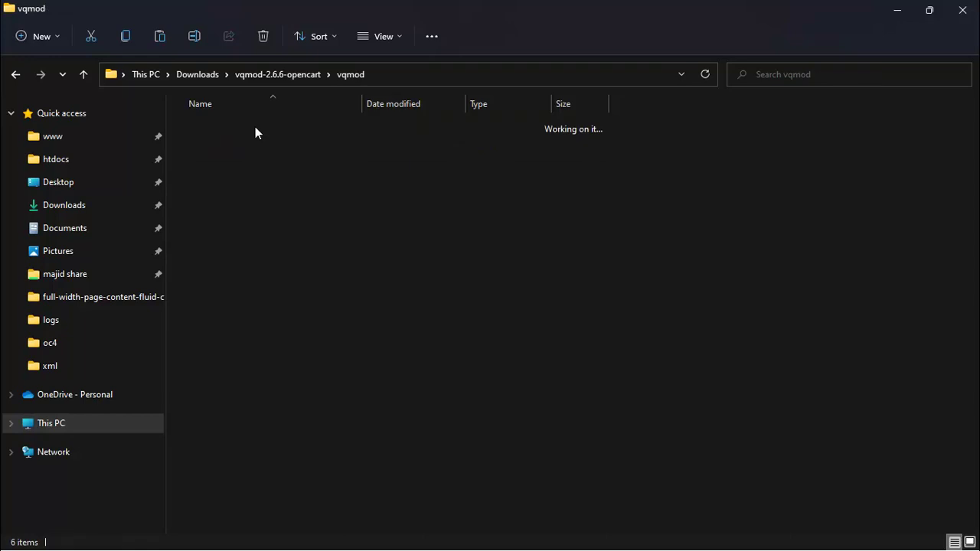
left_click(15, 74)
left_click(475, 284)
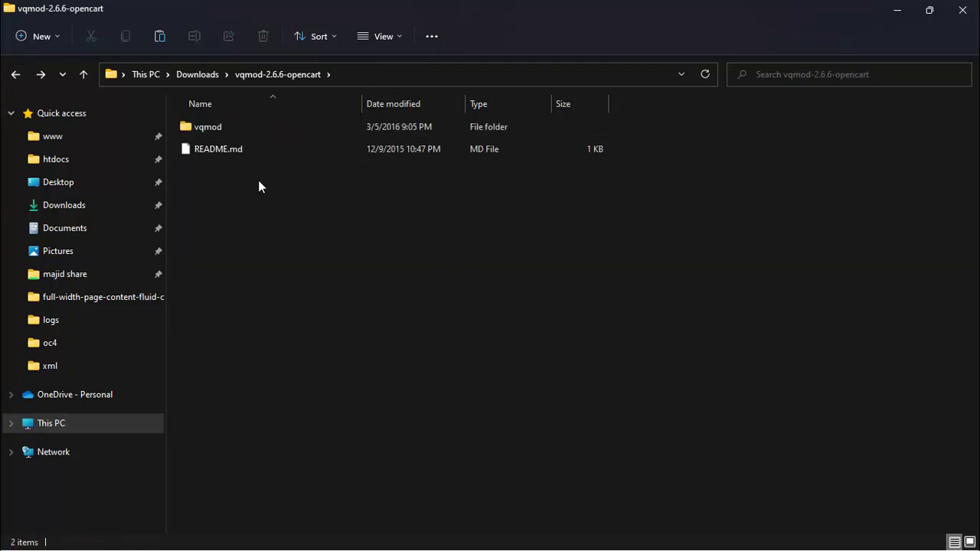
left_click(293, 129)
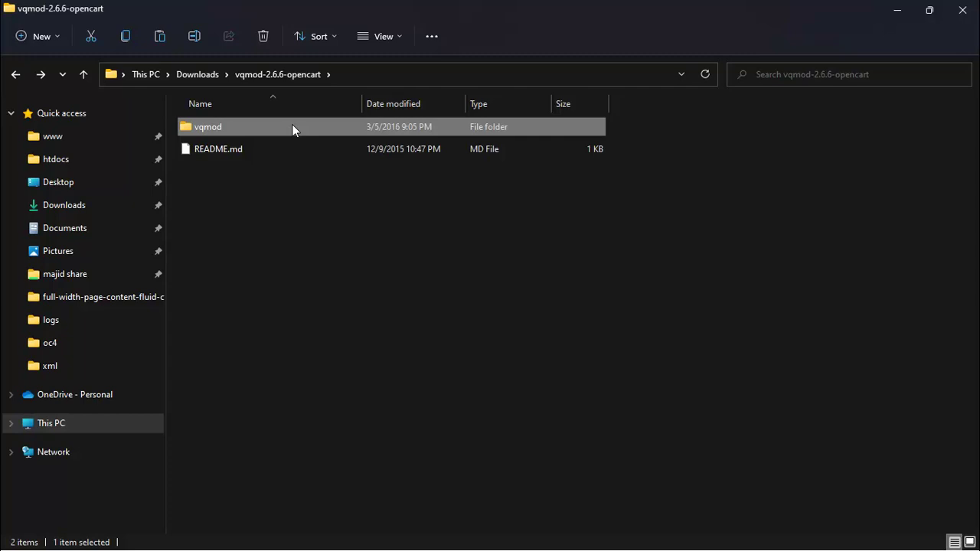
Step: Paste the vqmod folder into www/opencart/opencart4
key("alt+Tab")
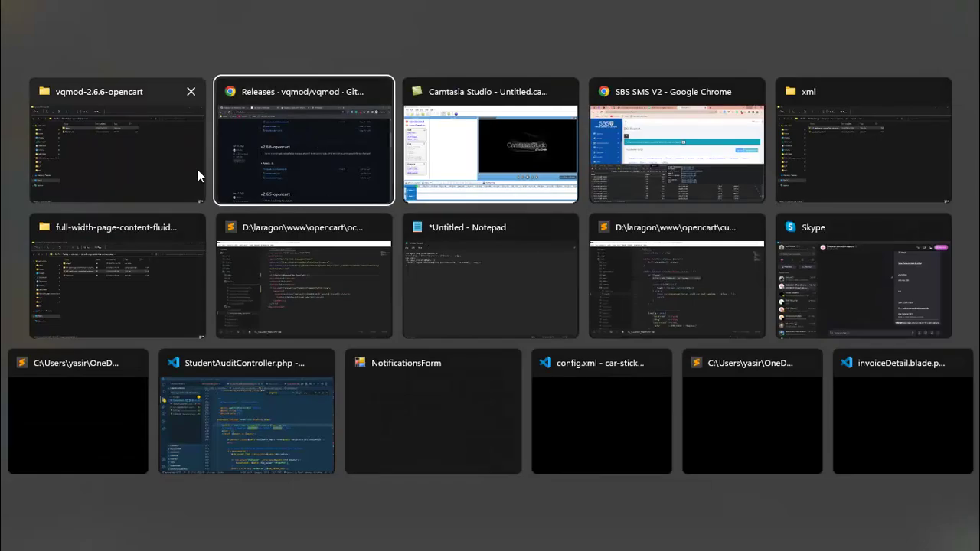
key("alt+Tab")
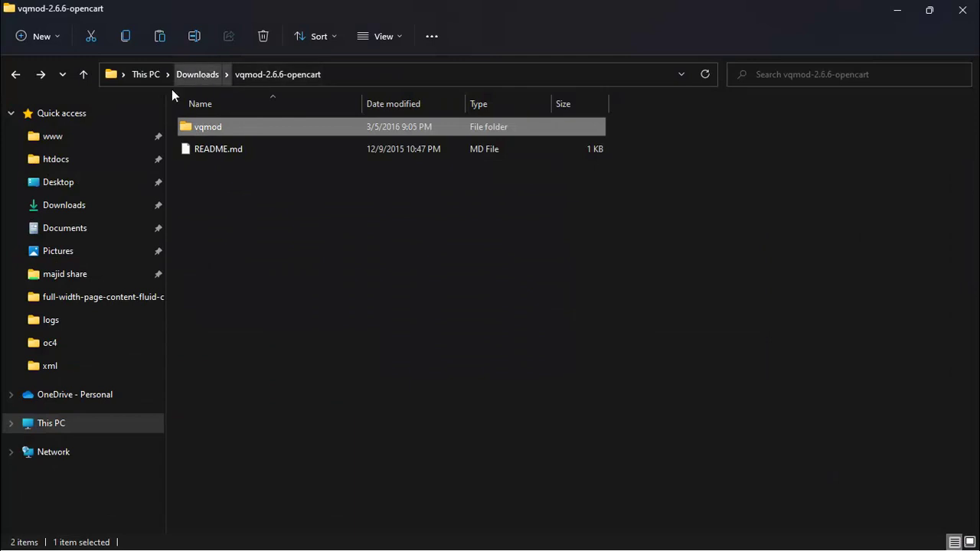
left_click(71, 141)
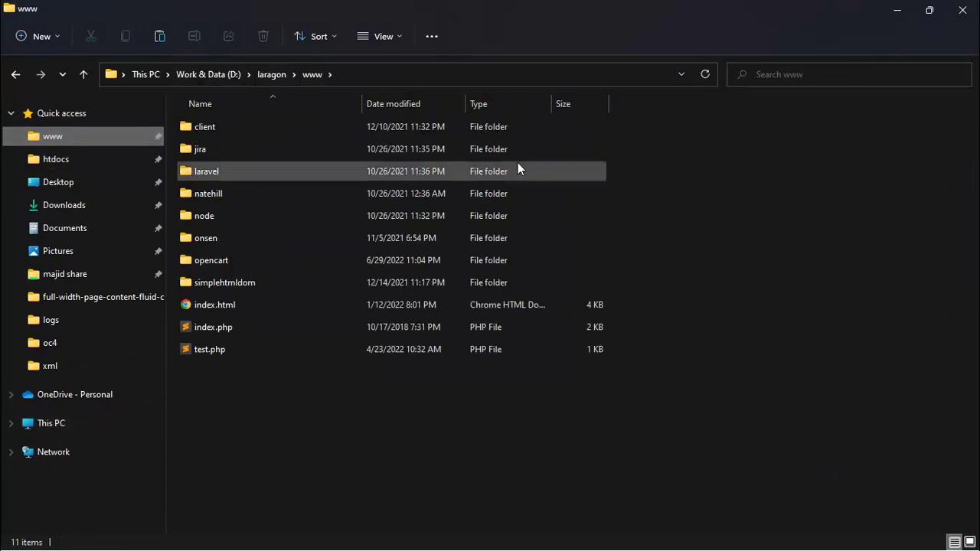
left_click(249, 260)
double_click(249, 260)
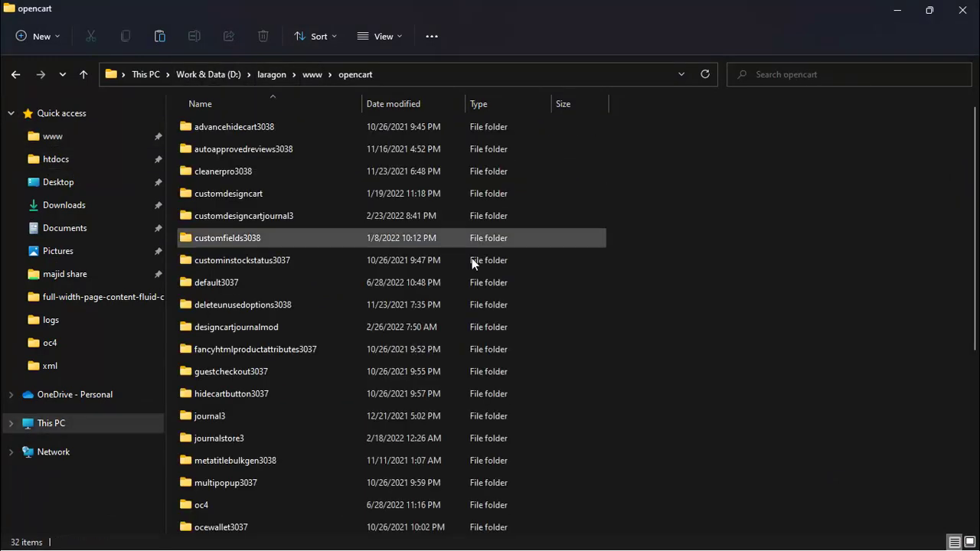
scroll(262, 463, "down", 1)
scroll(263, 463, "down", 4)
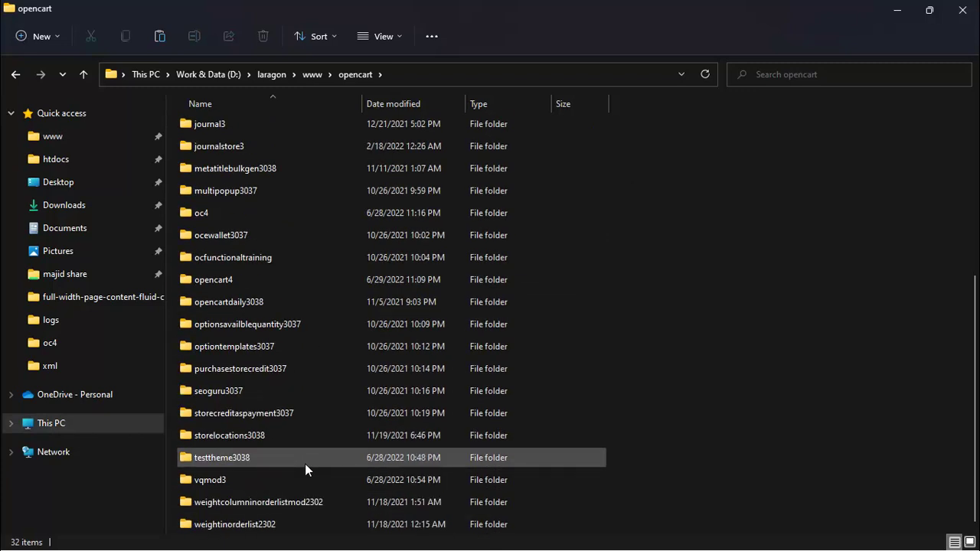
double_click(285, 280)
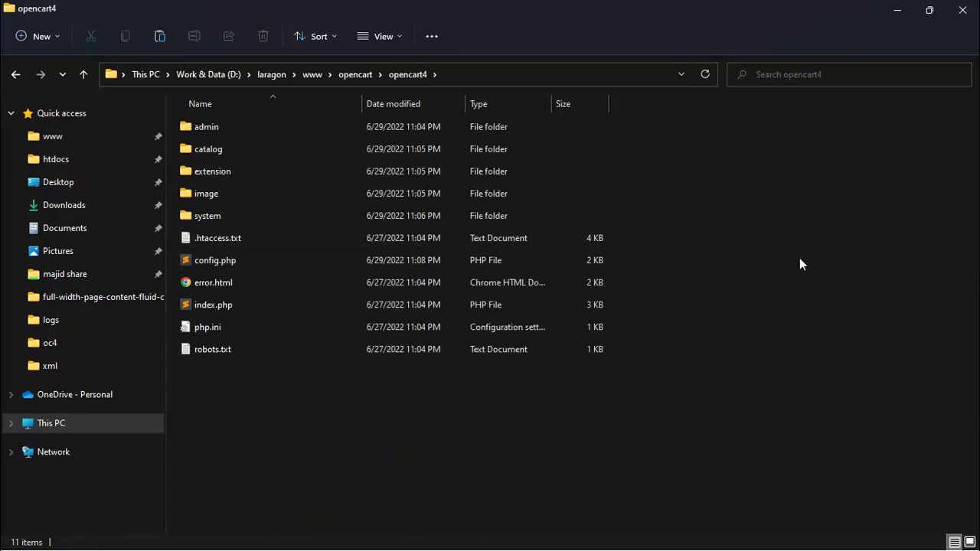
key("ctrl+v")
Step: Switch back to Chrome's OpenCart admin dashboard
key("alt+Tab")
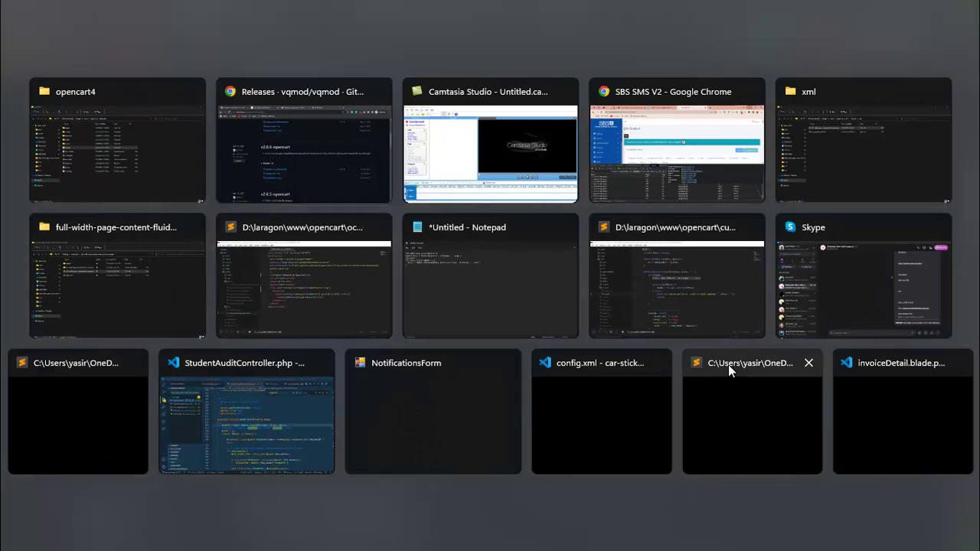
key("alt+Tab")
left_click(593, 7)
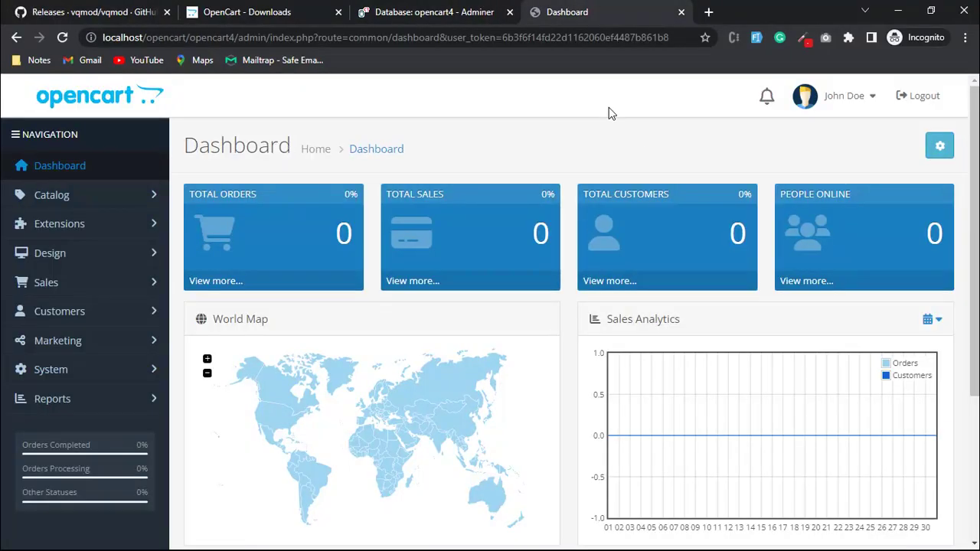
Step: Open the storefront via Your Store and load its vqmod/install URL
left_click(857, 104)
left_click(805, 186)
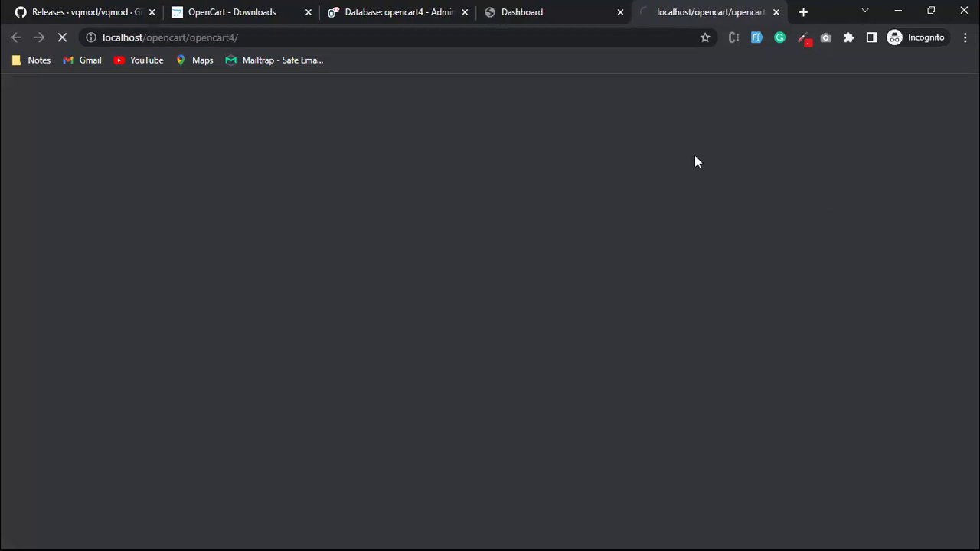
left_click(434, 36)
left_click(436, 36)
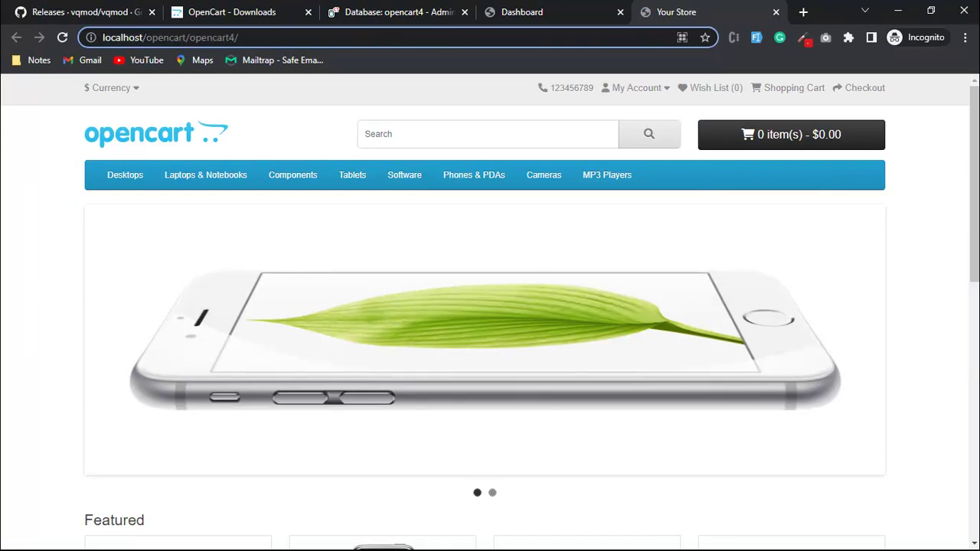
type("v")
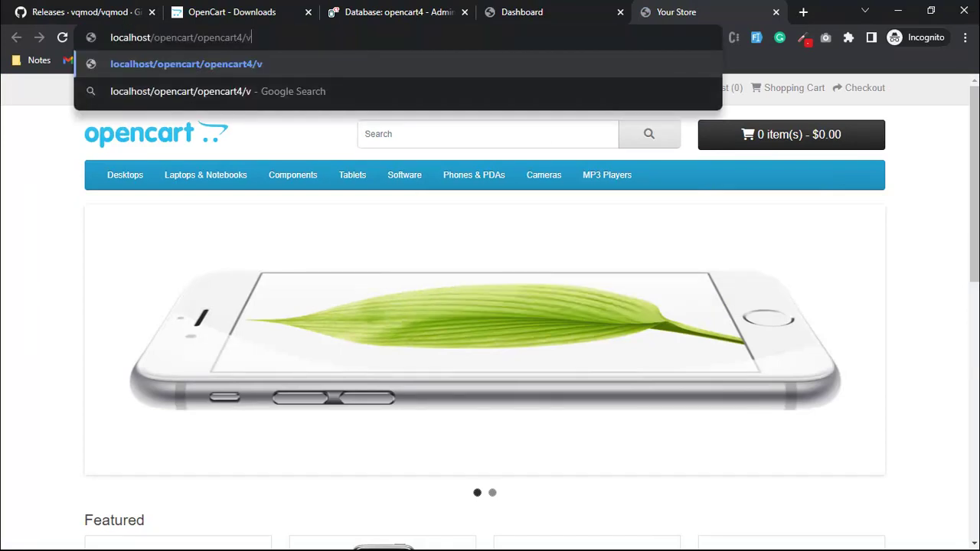
type("qmod")
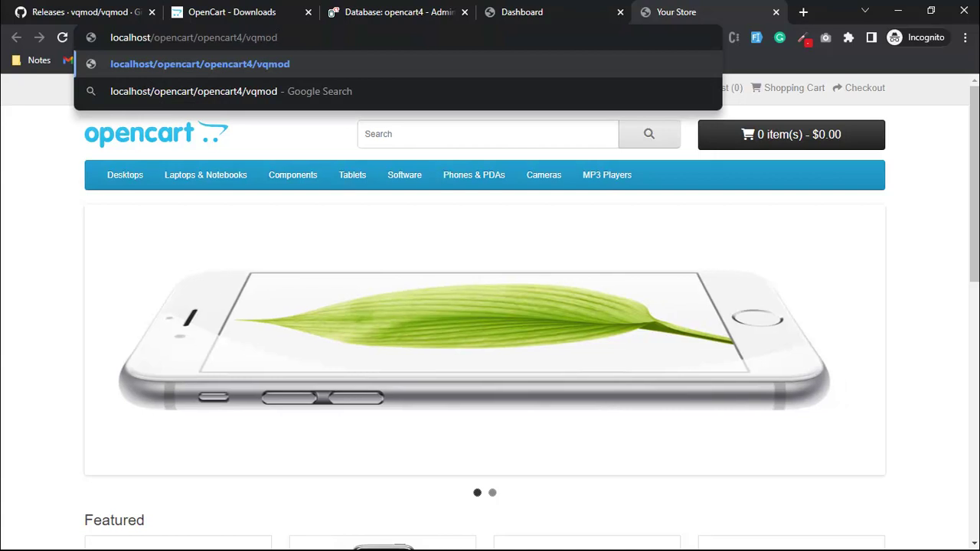
type("/")
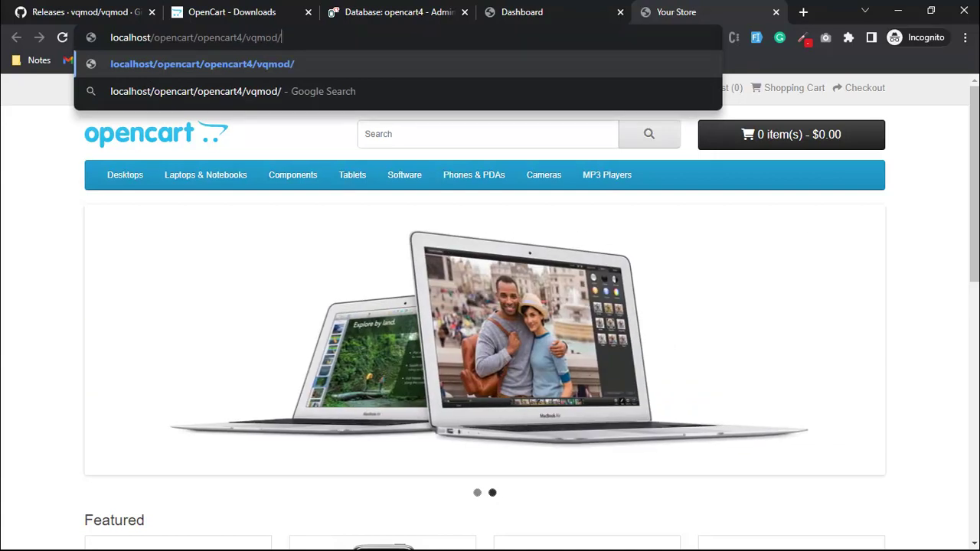
type("insta")
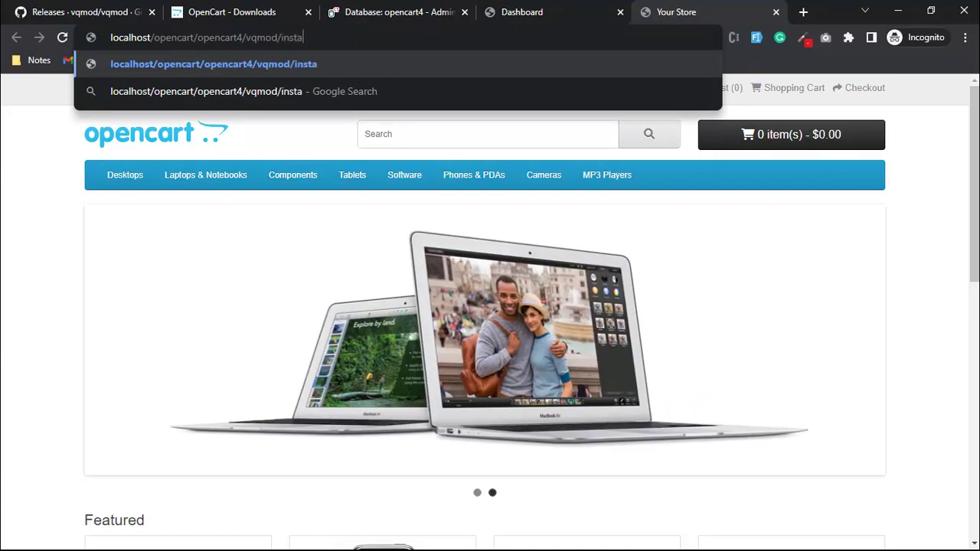
type("ll")
key("Return")
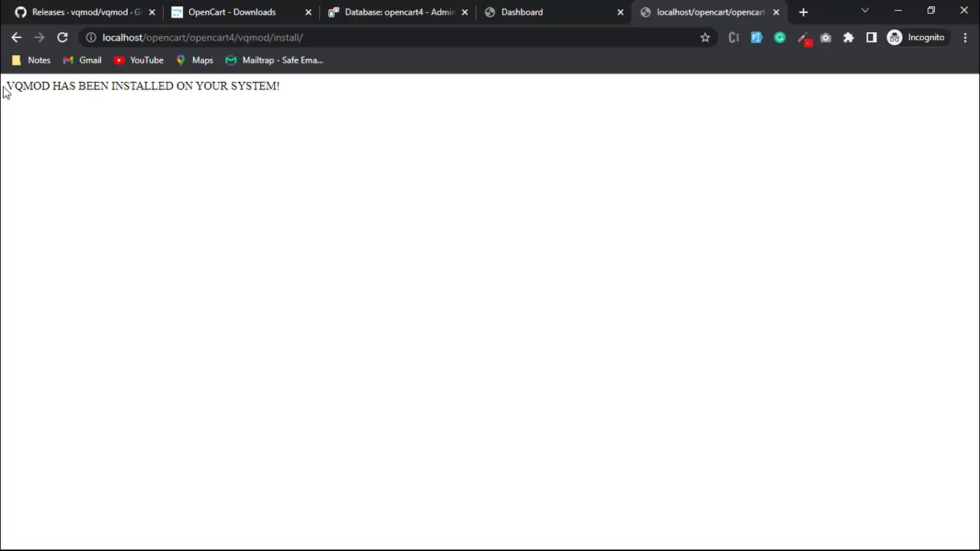
Step: Close the vQmod install tab and deselect vqmod in File Explorer's opencart4 folder
left_click_drag(18, 86, 284, 99)
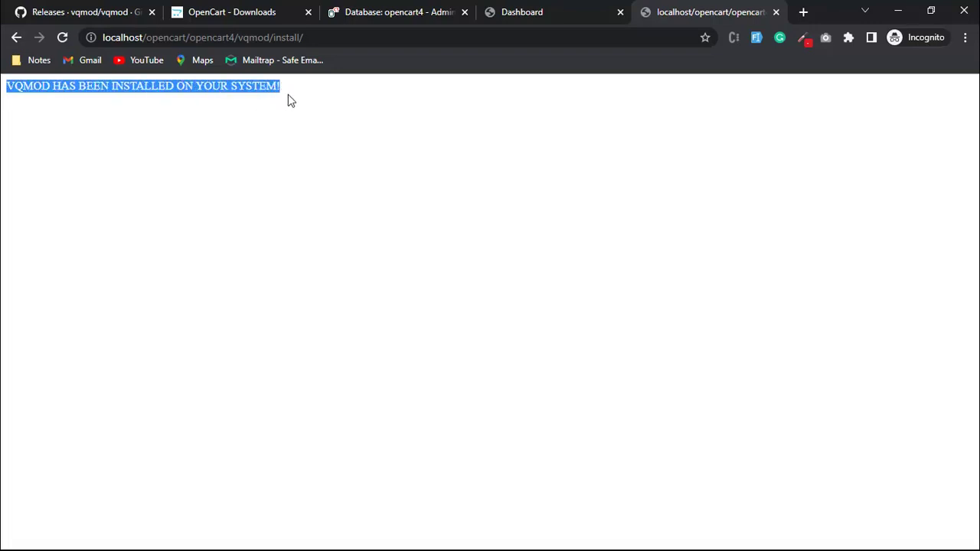
left_click(290, 99)
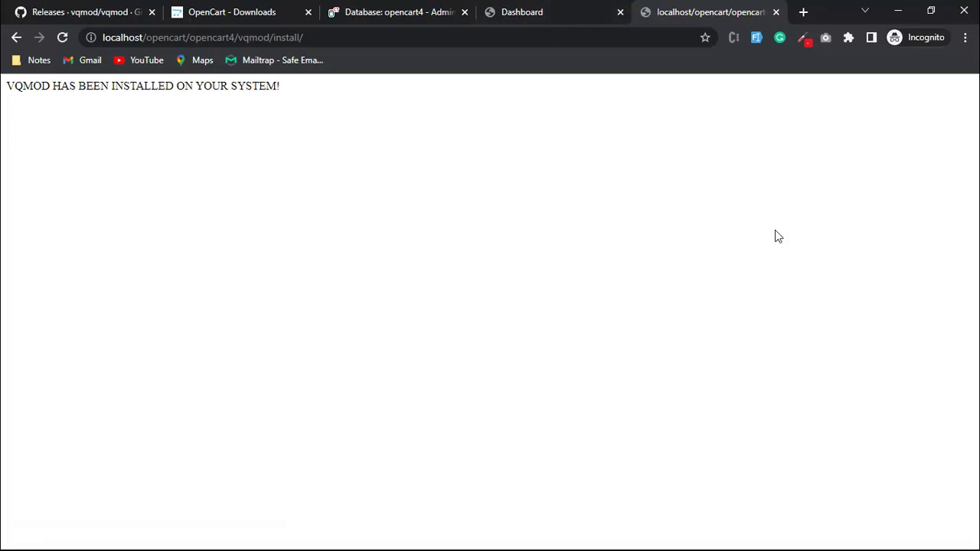
left_click(774, 12)
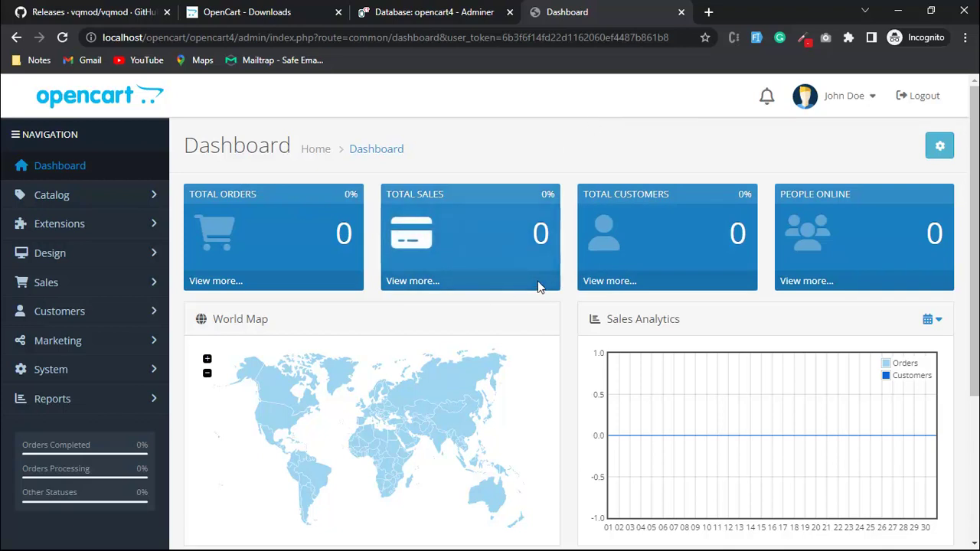
key("alt+Tab")
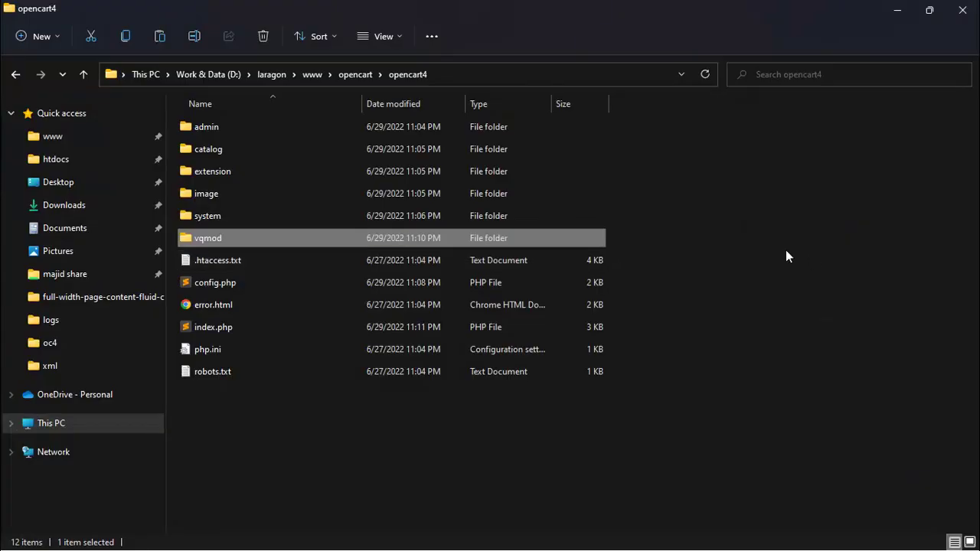
left_click(785, 250)
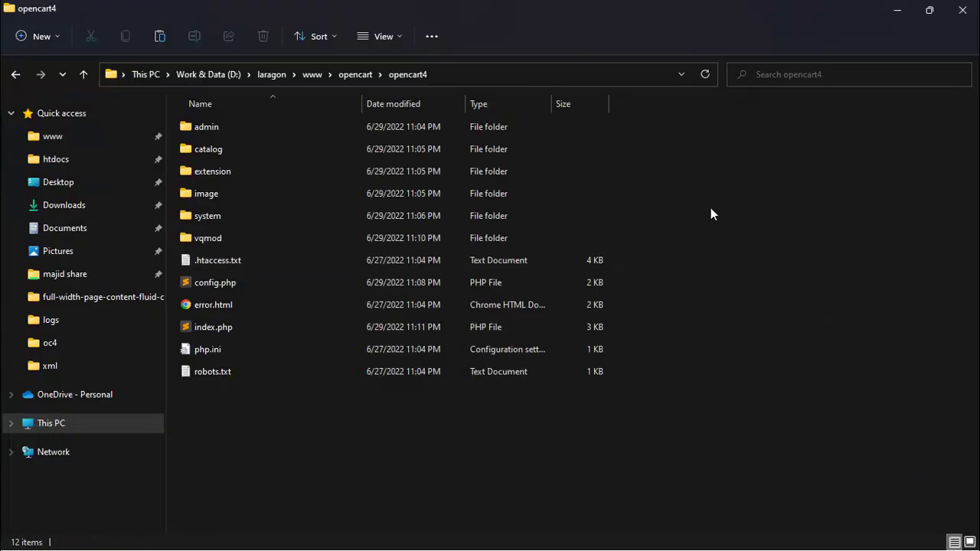
Step: Open opencart4's vqmod\xml folder to show vqmod_opencart.xml (3 KB)
right_click(710, 207)
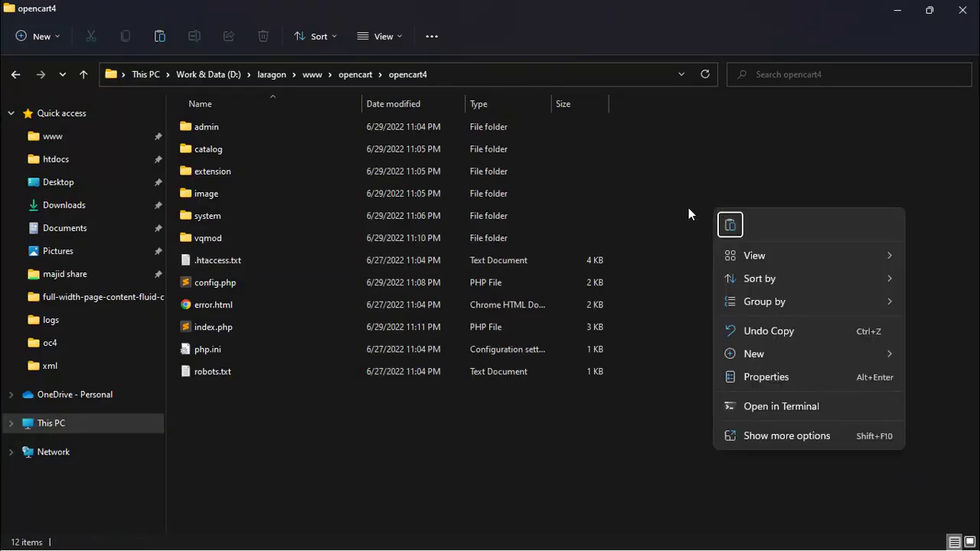
left_click(713, 177)
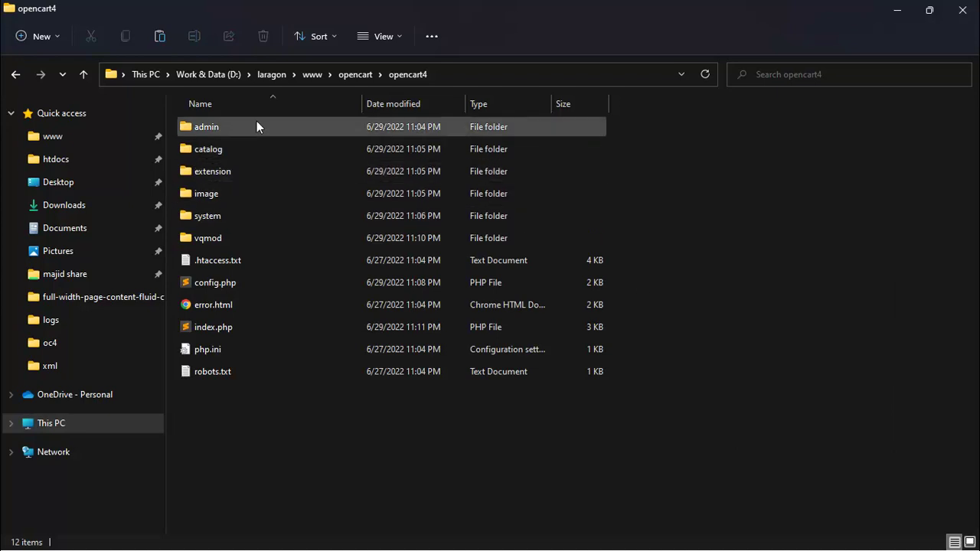
double_click(238, 238)
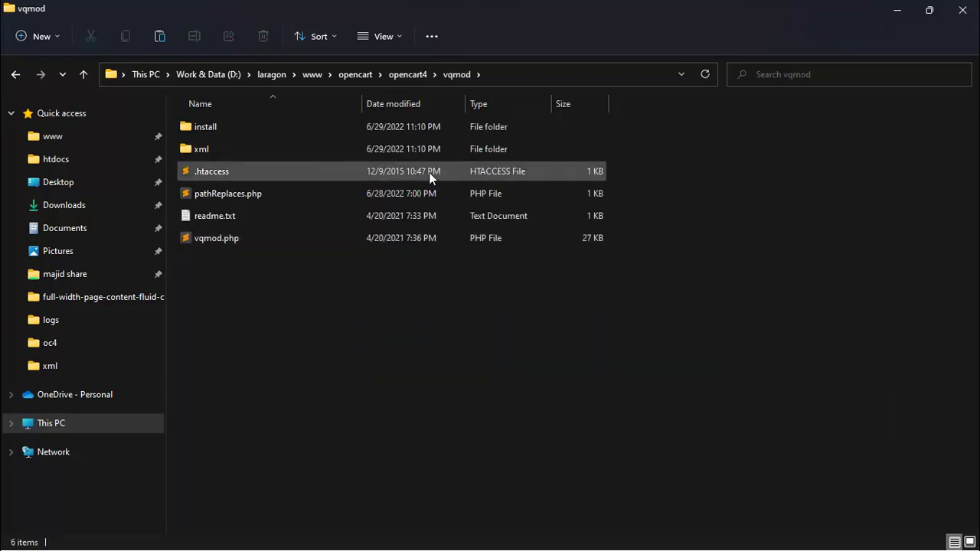
double_click(253, 148)
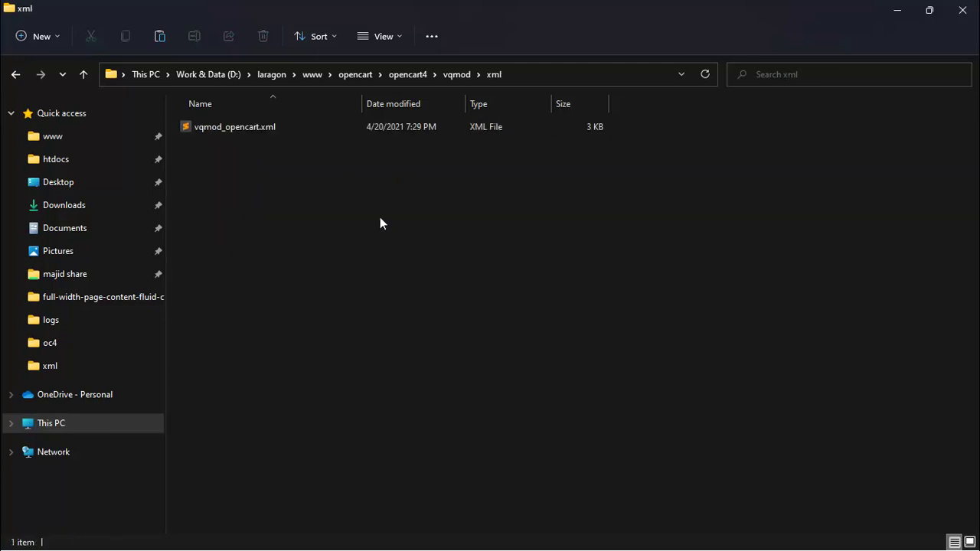
left_click(16, 75)
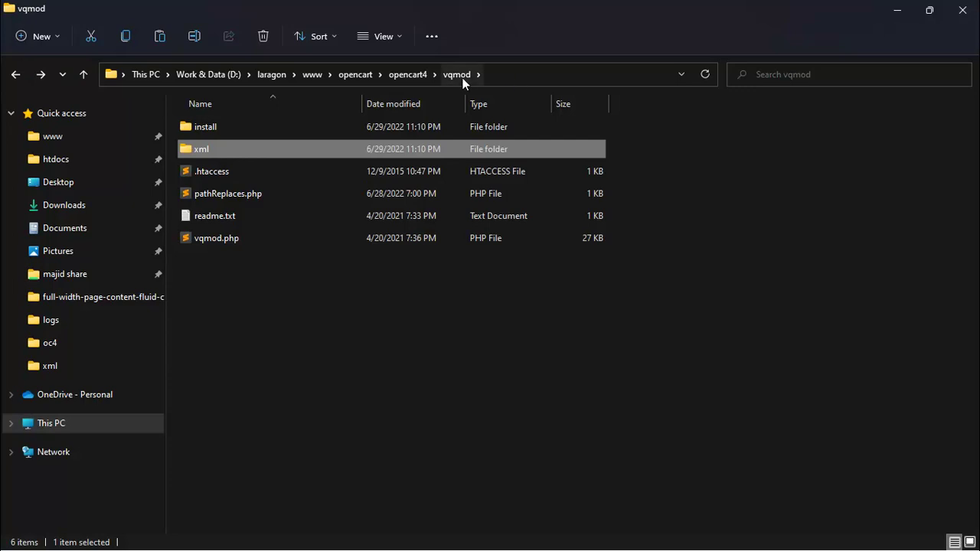
double_click(274, 151)
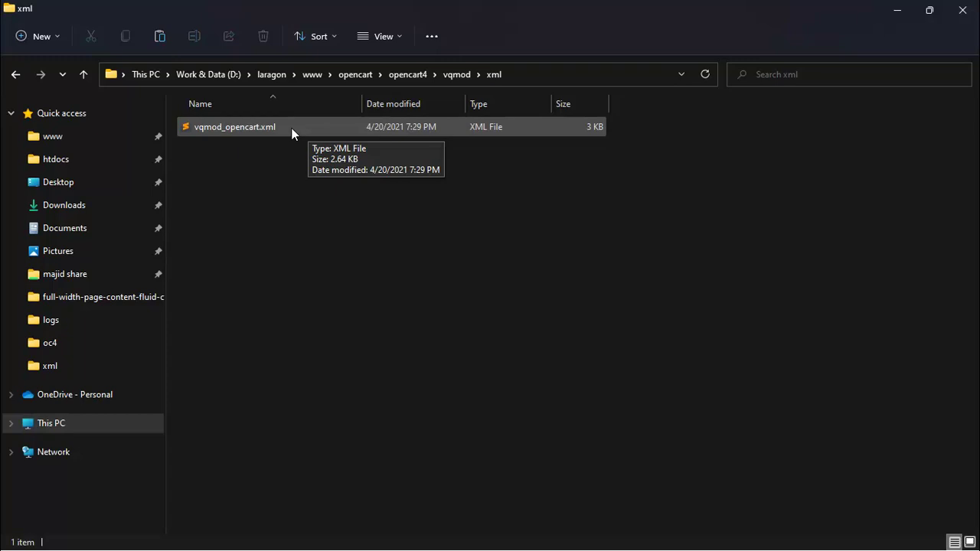
double_click(301, 126)
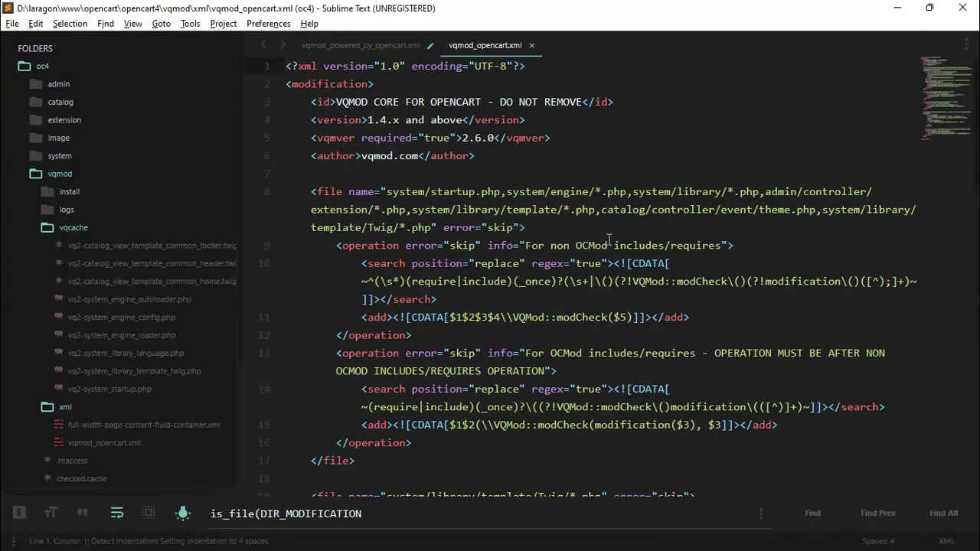
scroll(558, 239, "down", 6)
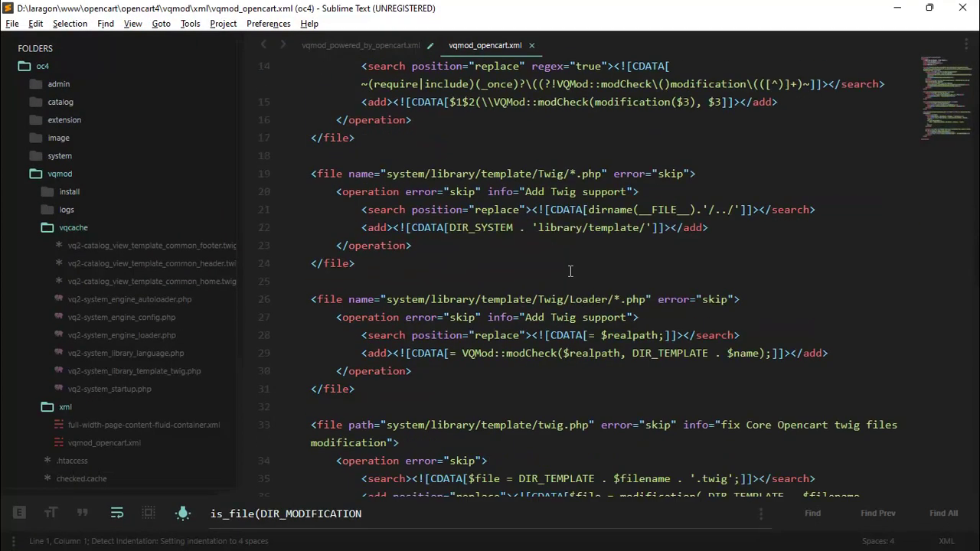
scroll(693, 336, "down", 3)
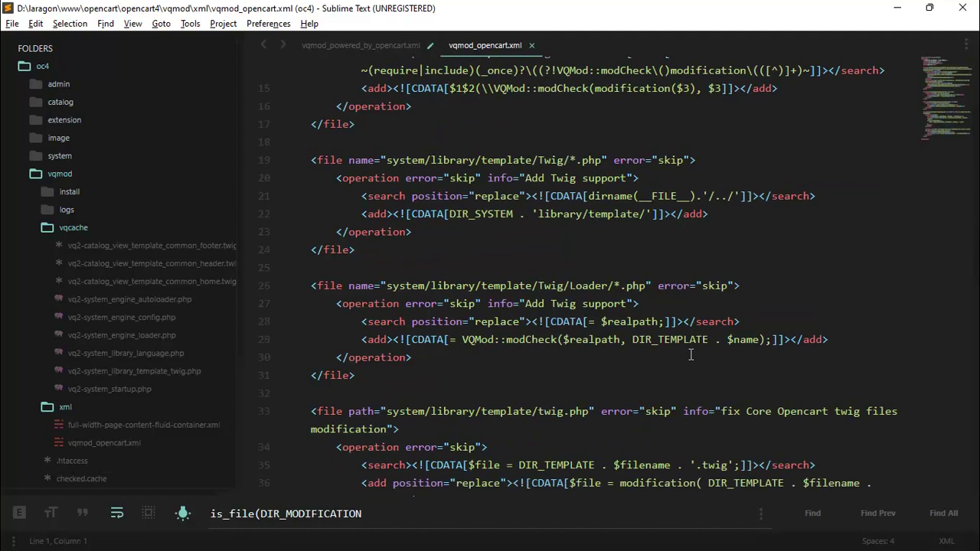
scroll(578, 341, "down", 2)
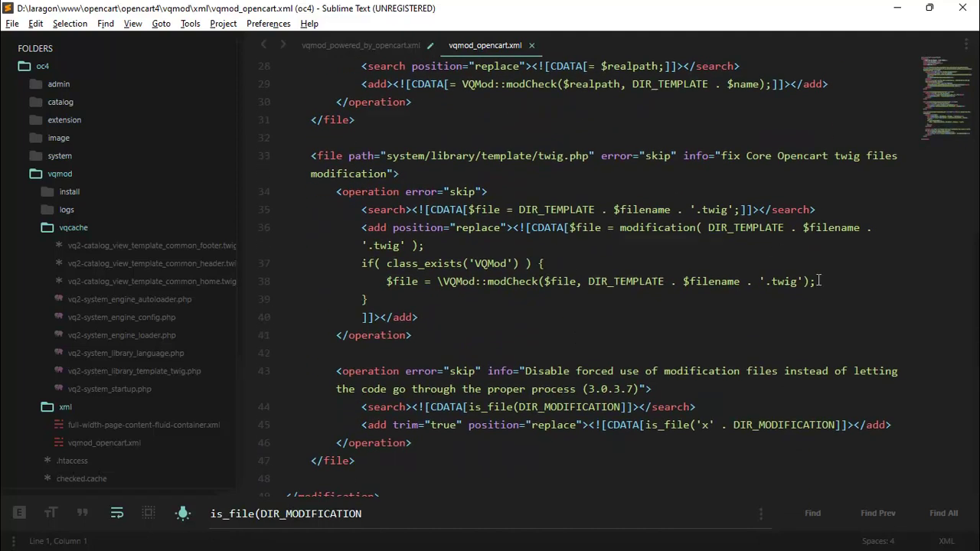
scroll(577, 339, "down", 2)
scroll(758, 218, "up", 2)
scroll(420, 269, "up", 1)
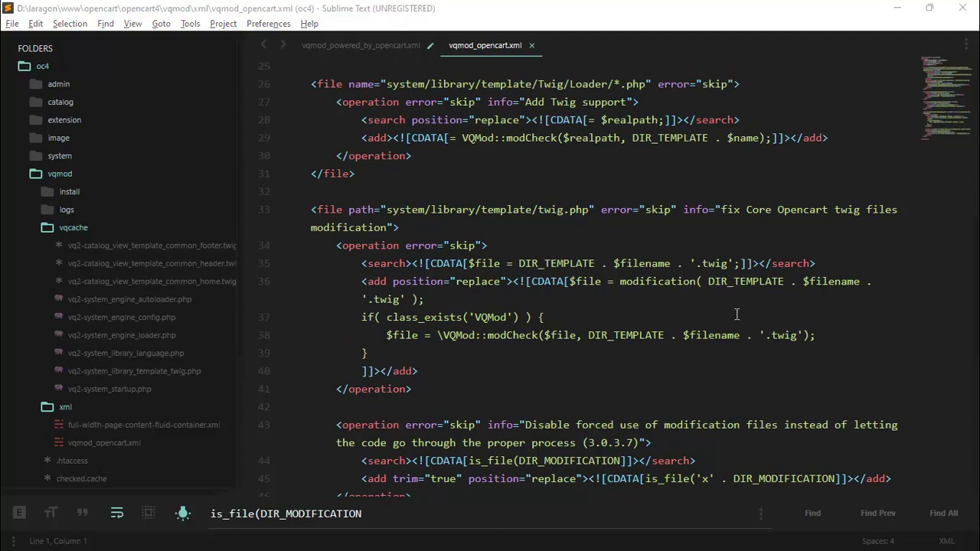
key("alt+Tab")
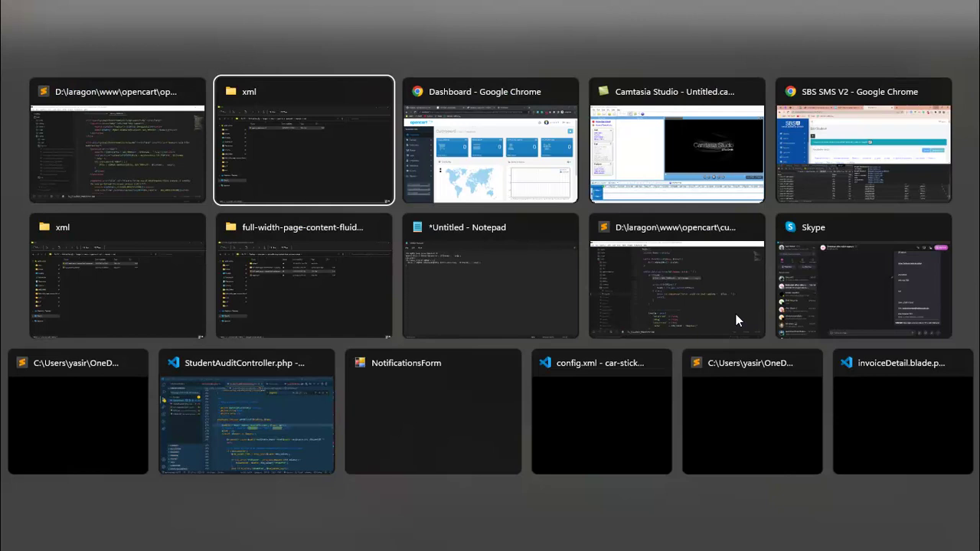
Step: Select the new $this->directory search line in the Notepad notes, then return to vqmod_opencart.xml
mouse_move(736, 316)
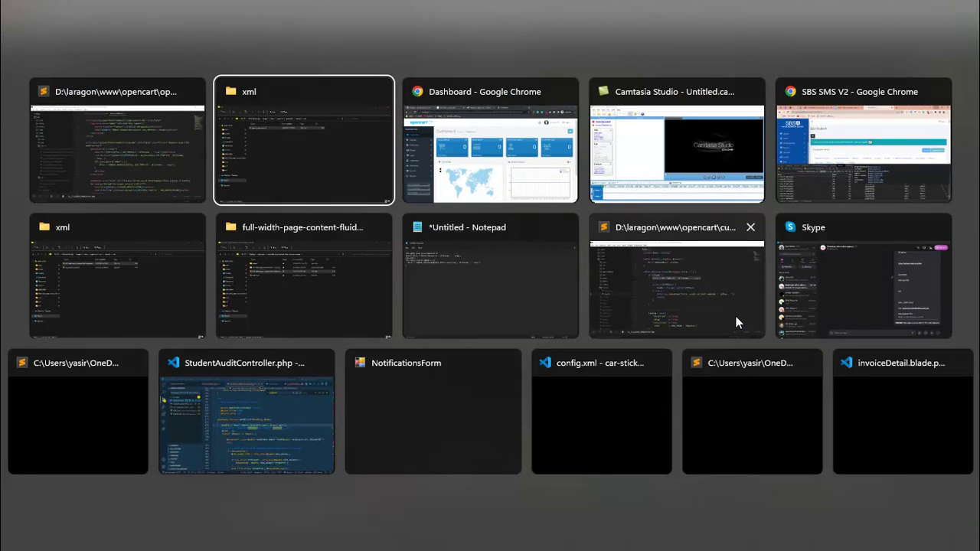
key("alt+Tab")
key("alt+Tab")
key("alt+Tab")
key("alt+Tab")
key("alt+Tab")
key("alt+Tab")
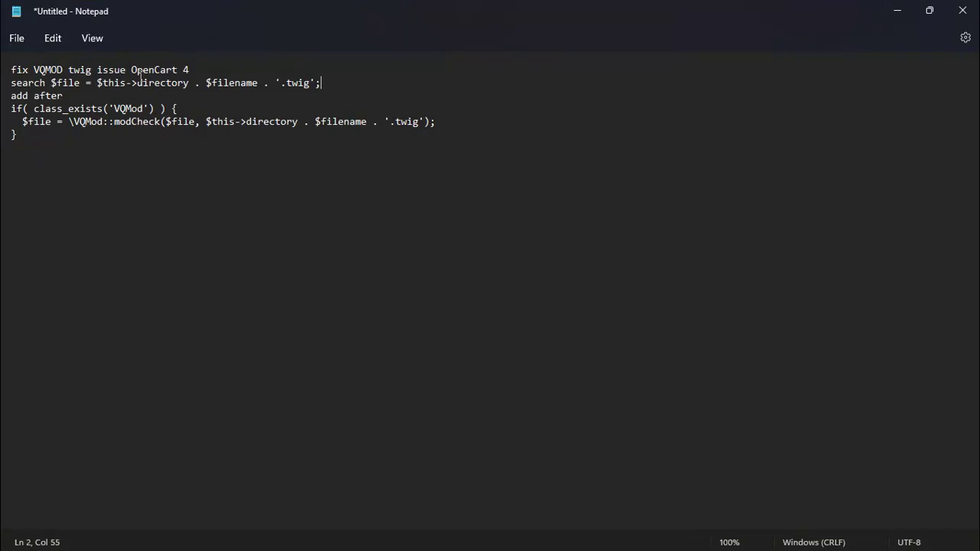
left_click_drag(51, 83, 340, 79)
key("ctrl+c")
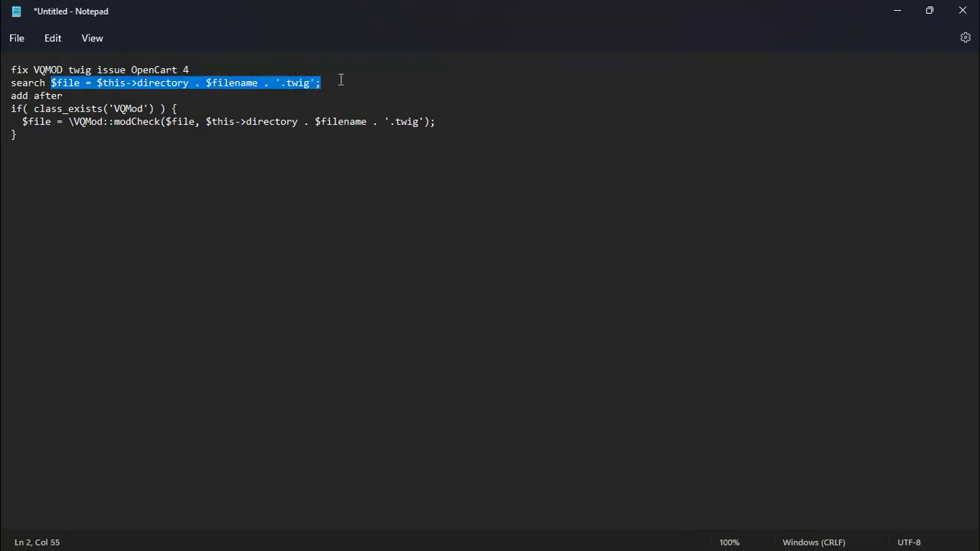
key("alt+Tab")
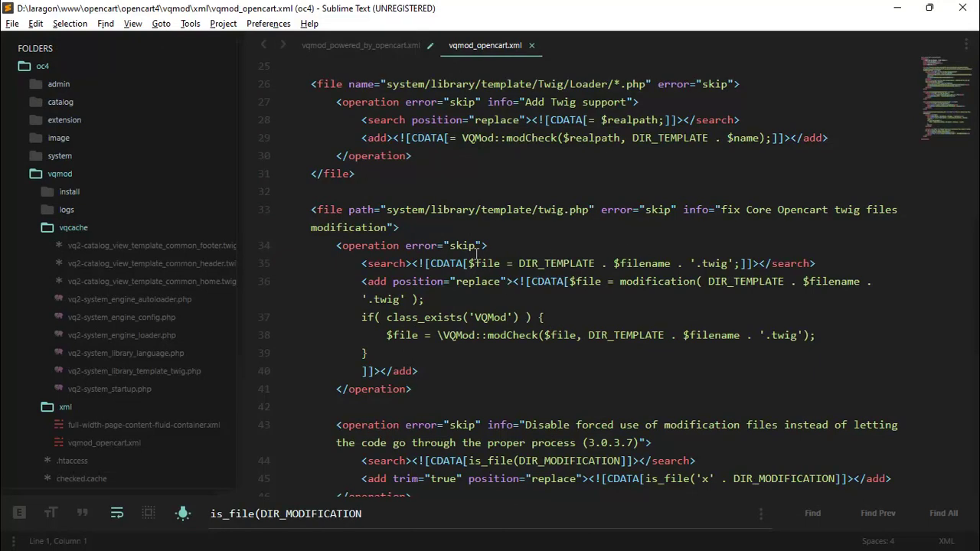
Step: Replace the DIR_TEMPLATE search text on line 35 with the $this->directory search line
left_click(330, 209)
scroll(284, 291, "down", 1)
scroll(310, 176, "up", 1)
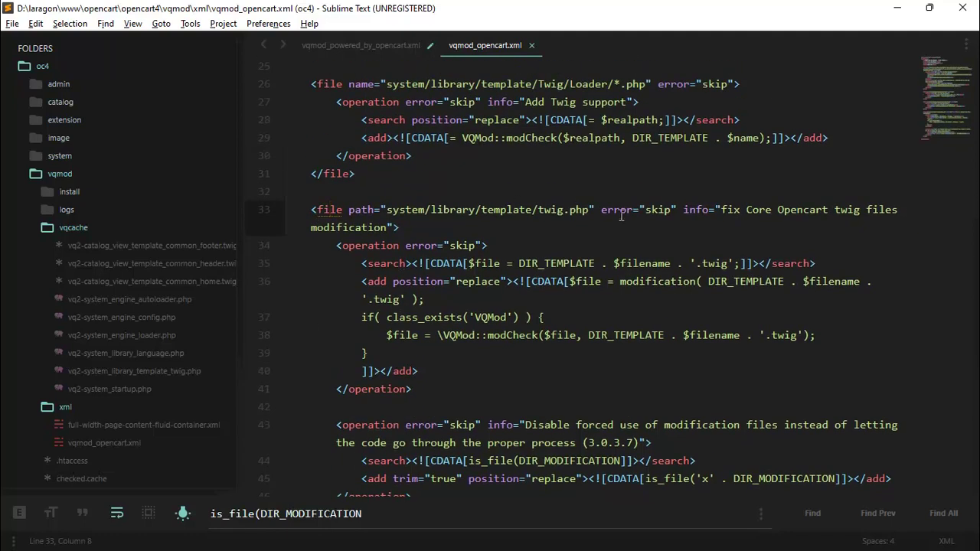
scroll(452, 270, "down", 1)
scroll(451, 270, "down", 1)
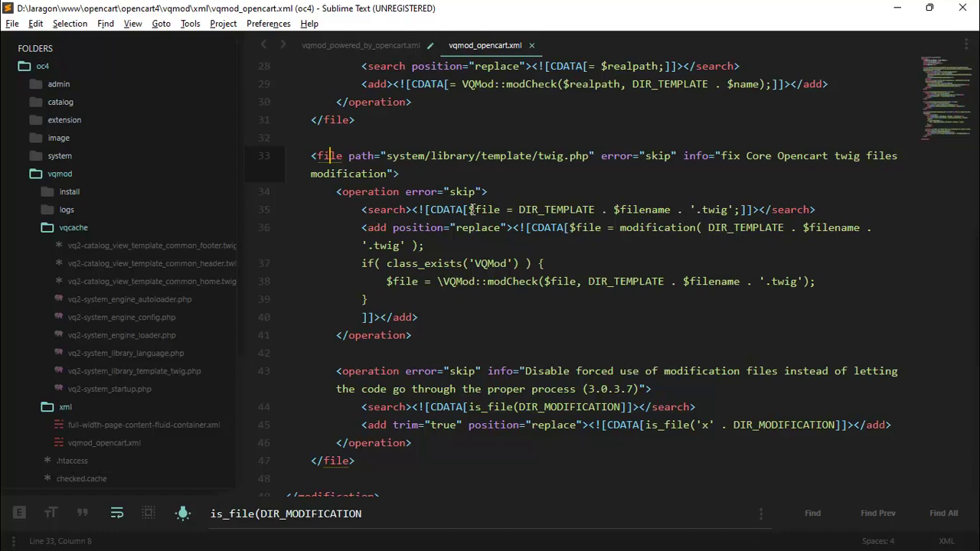
left_click_drag(470, 209, 739, 205)
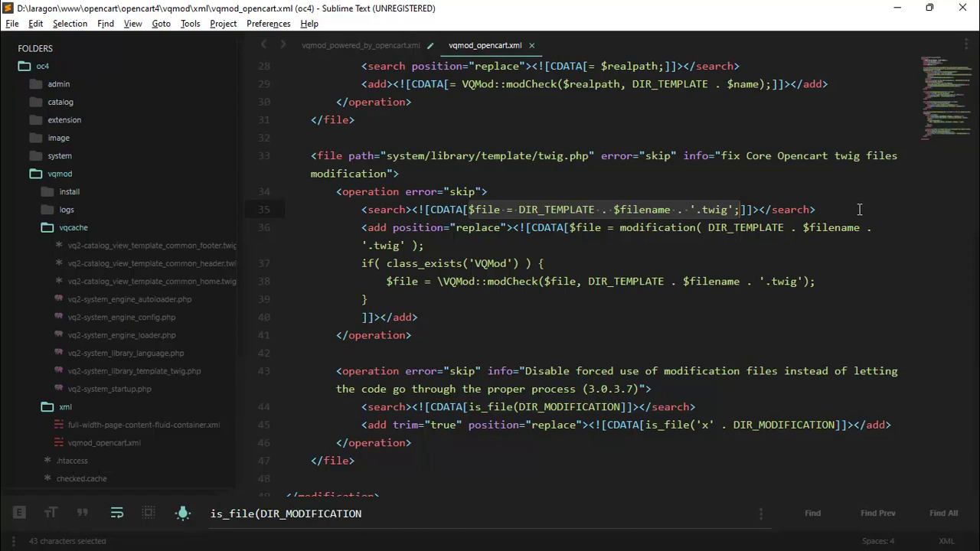
key("ctrl+v")
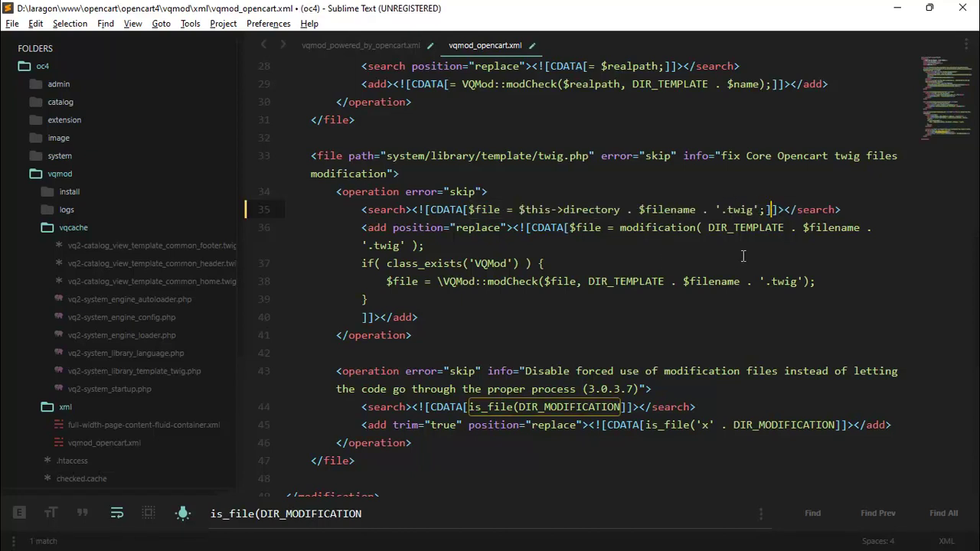
Step: Change the twig.php add position from 'replace' to 'after'
double_click(476, 227)
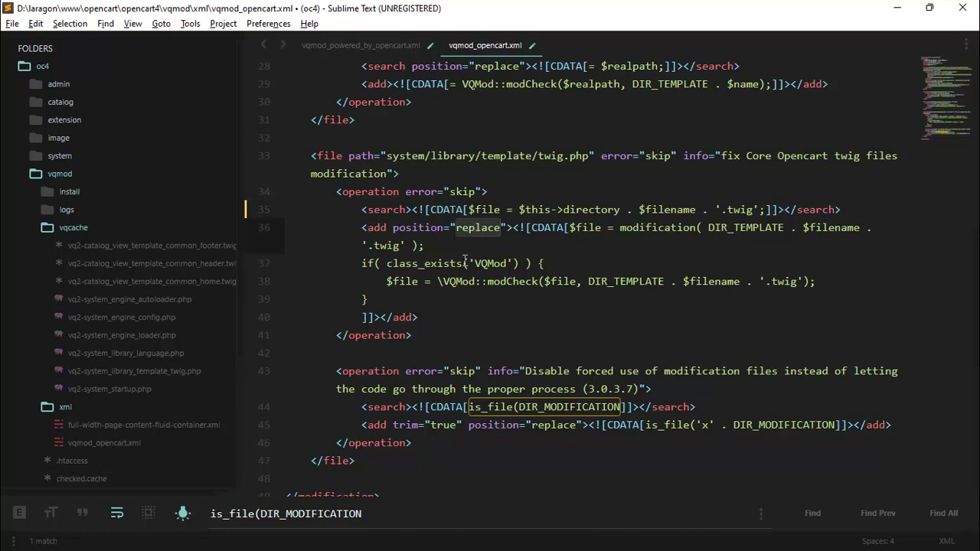
type("after")
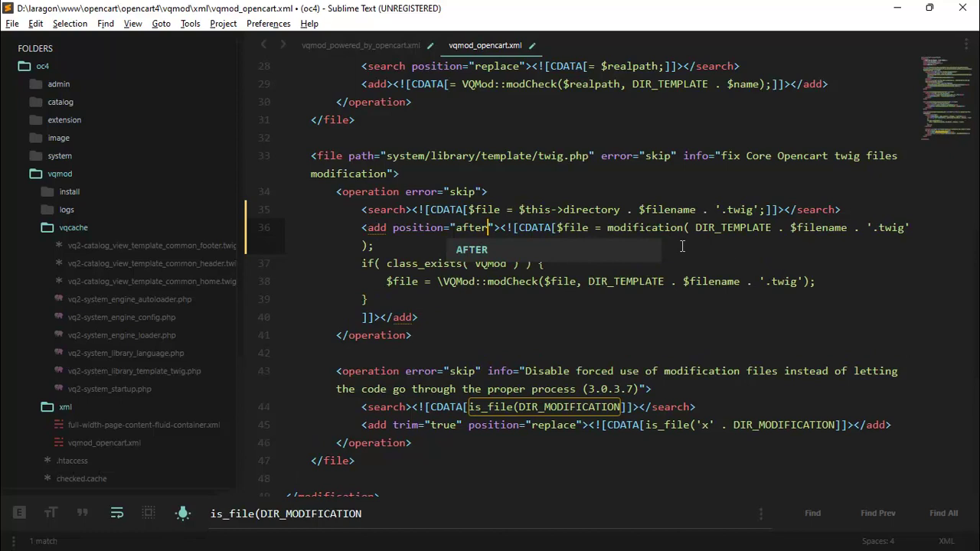
left_click(561, 228)
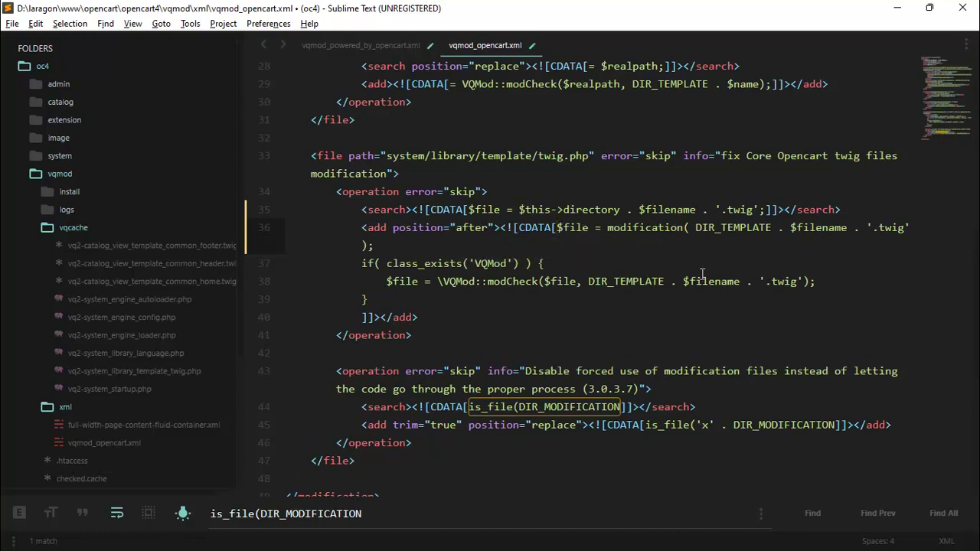
key("alt+Tab")
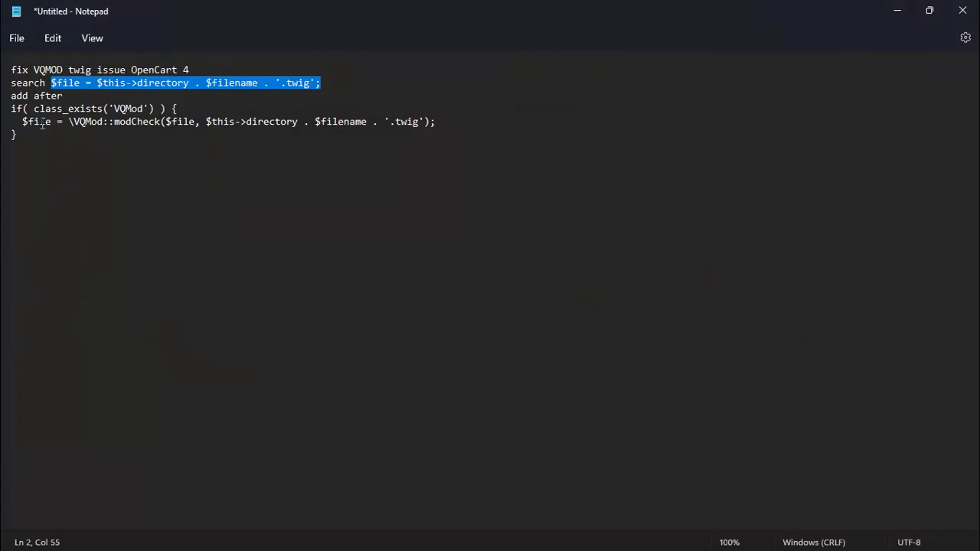
Step: Replace the old added code with the class_exists('VQMod') modCheck block and indent its inner lines
left_click_drag(12, 110, 21, 134)
key("ctrl+c")
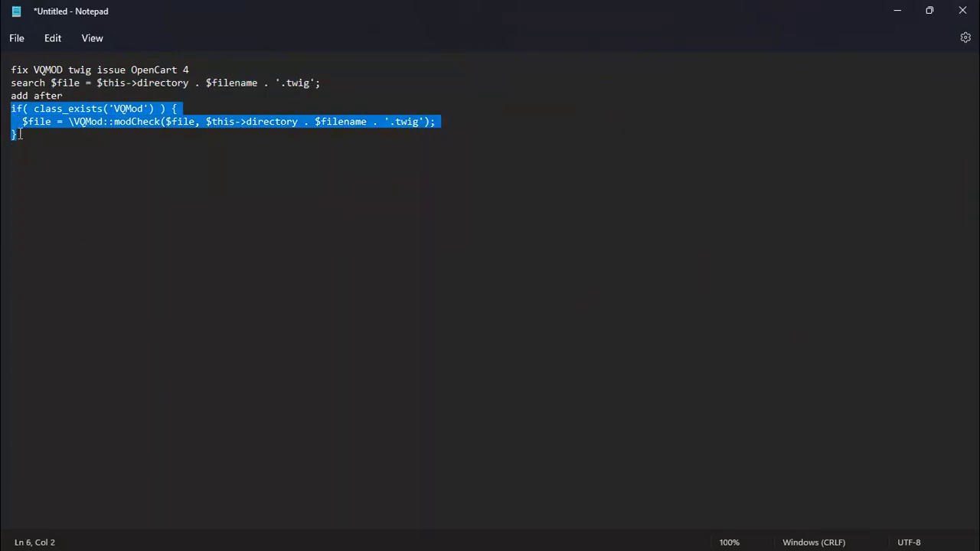
key("alt+Tab")
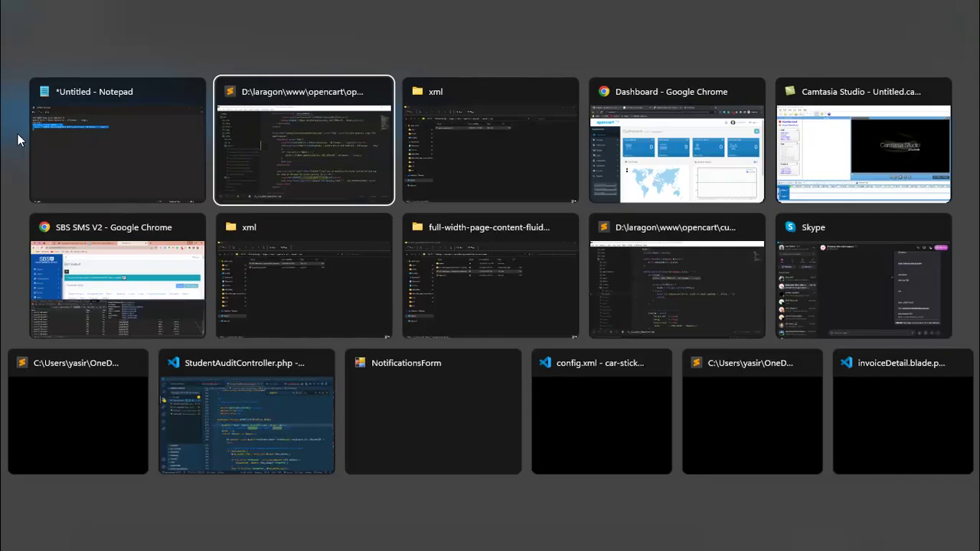
left_click(557, 227)
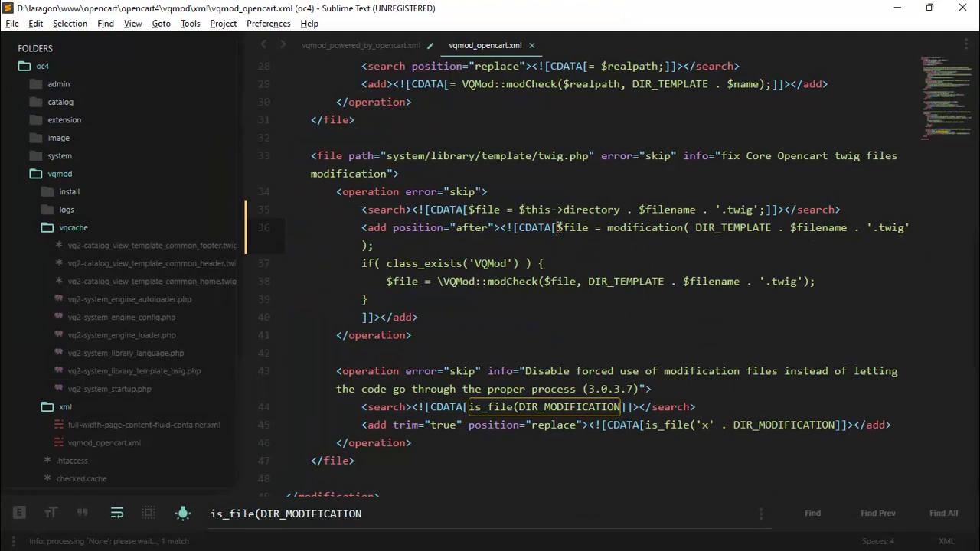
left_click_drag(558, 228, 367, 299)
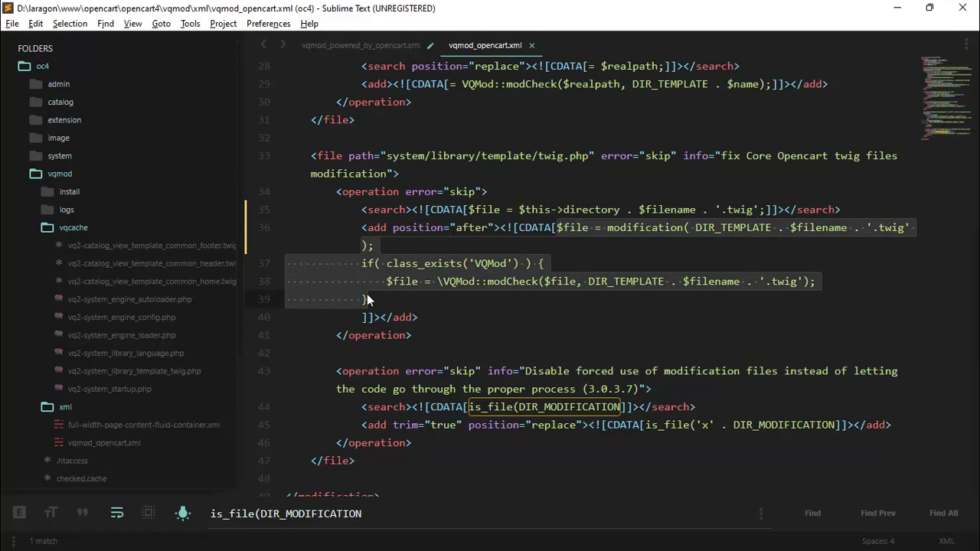
key("ctrl+v")
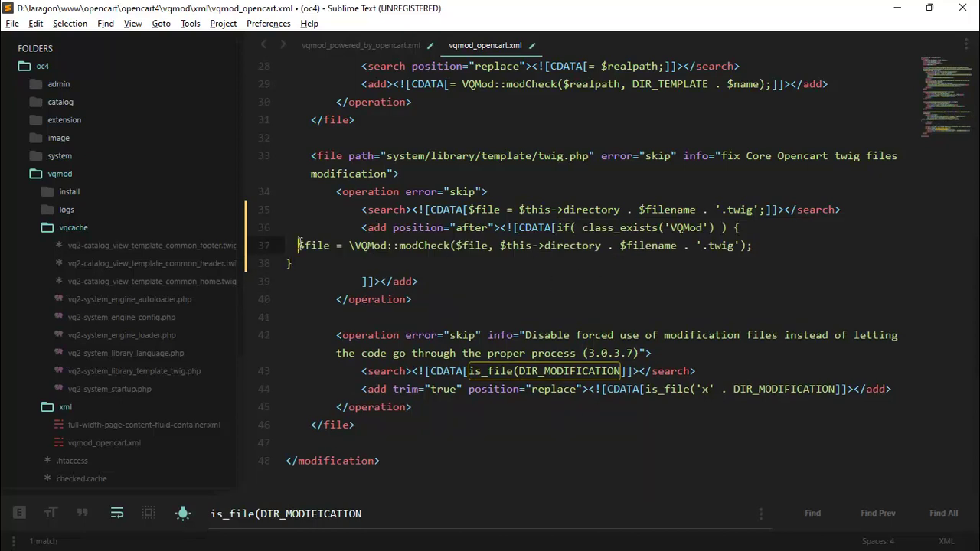
left_click_drag(299, 245, 300, 263)
key("Tab")
key("Tab")
key("Tab")
key("Tab")
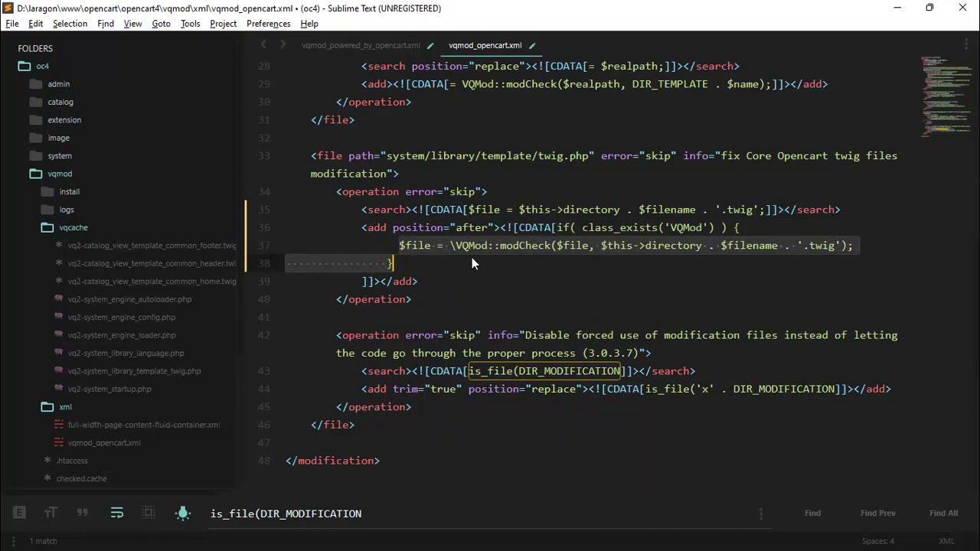
left_click(494, 248)
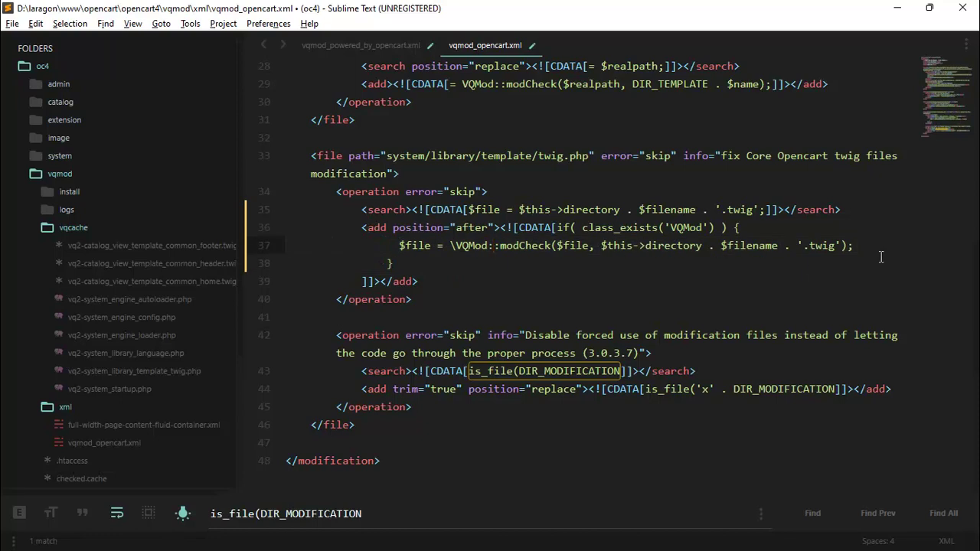